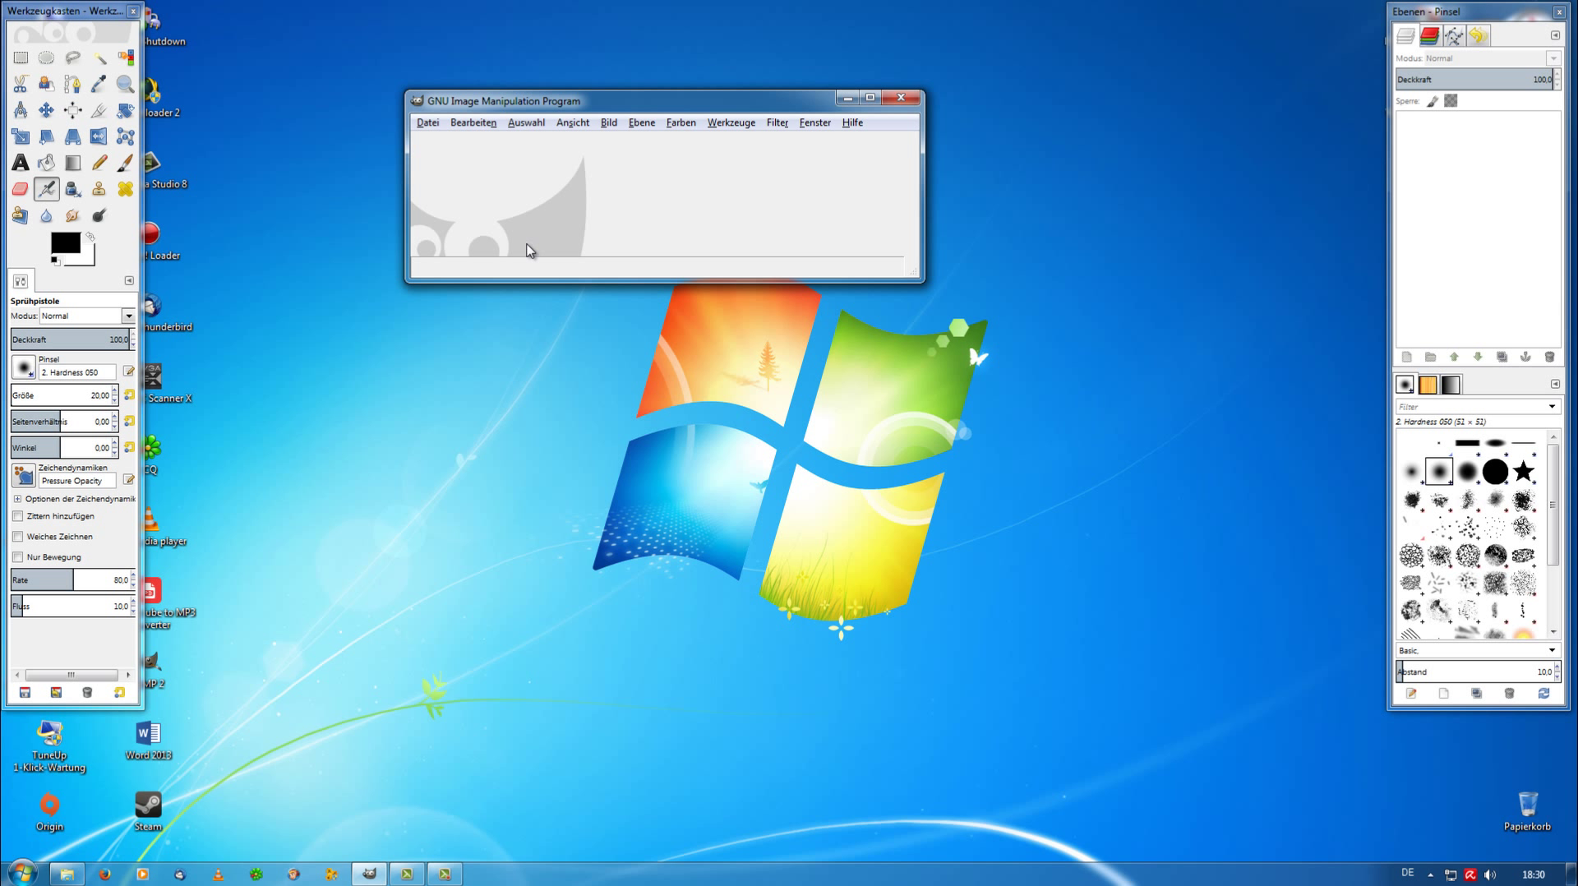
Step: Open IMG_1061.JPG as a layer with Datei > Als Ebenen öffnen
left_click(427, 124)
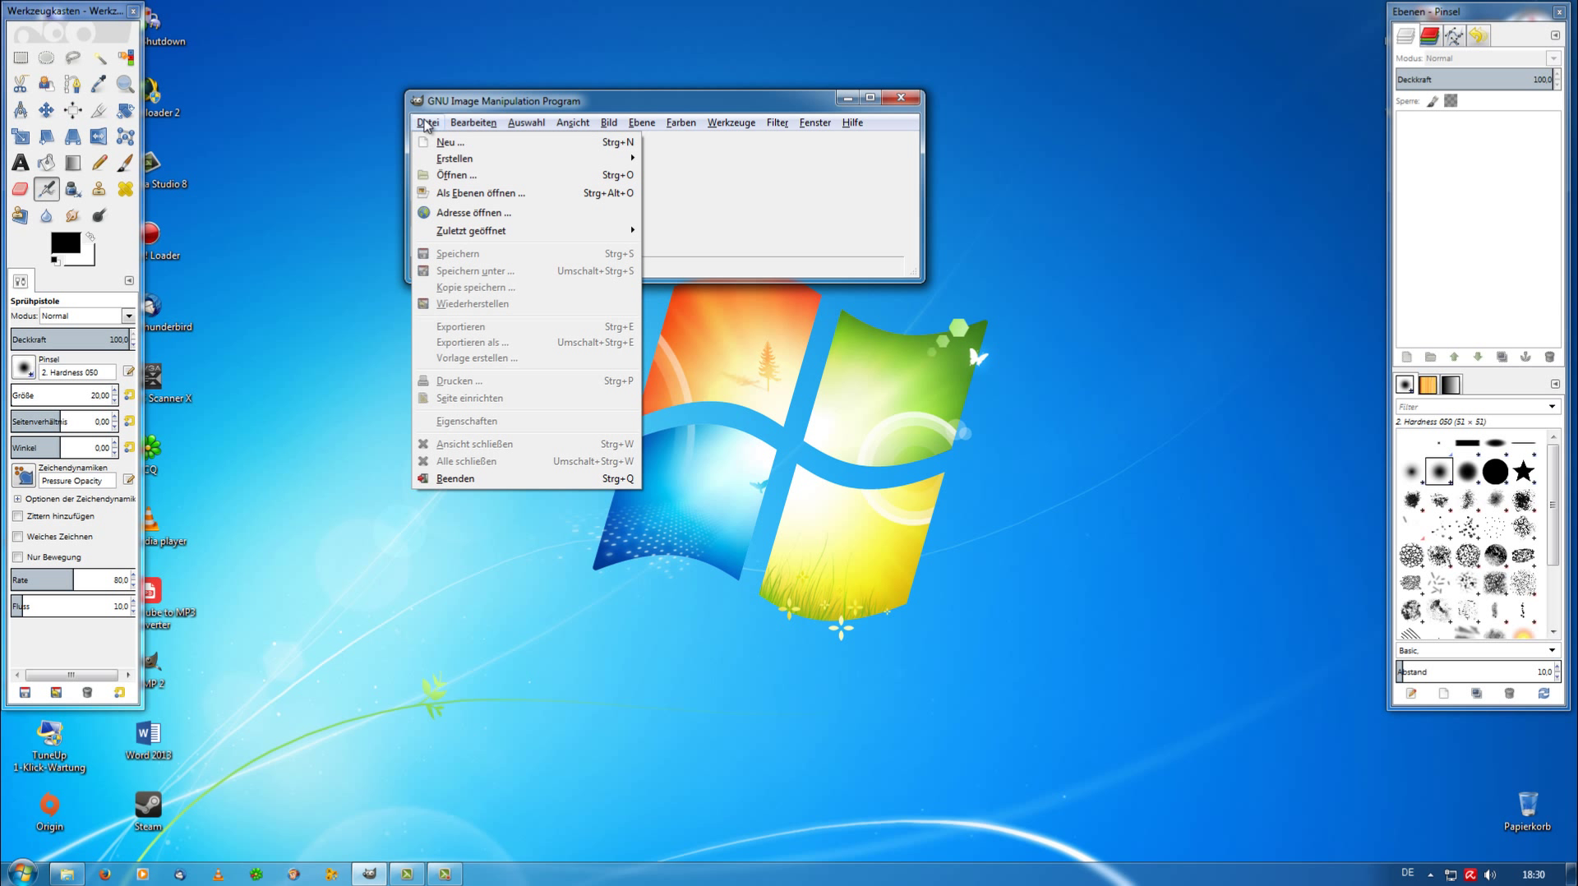
left_click(461, 195)
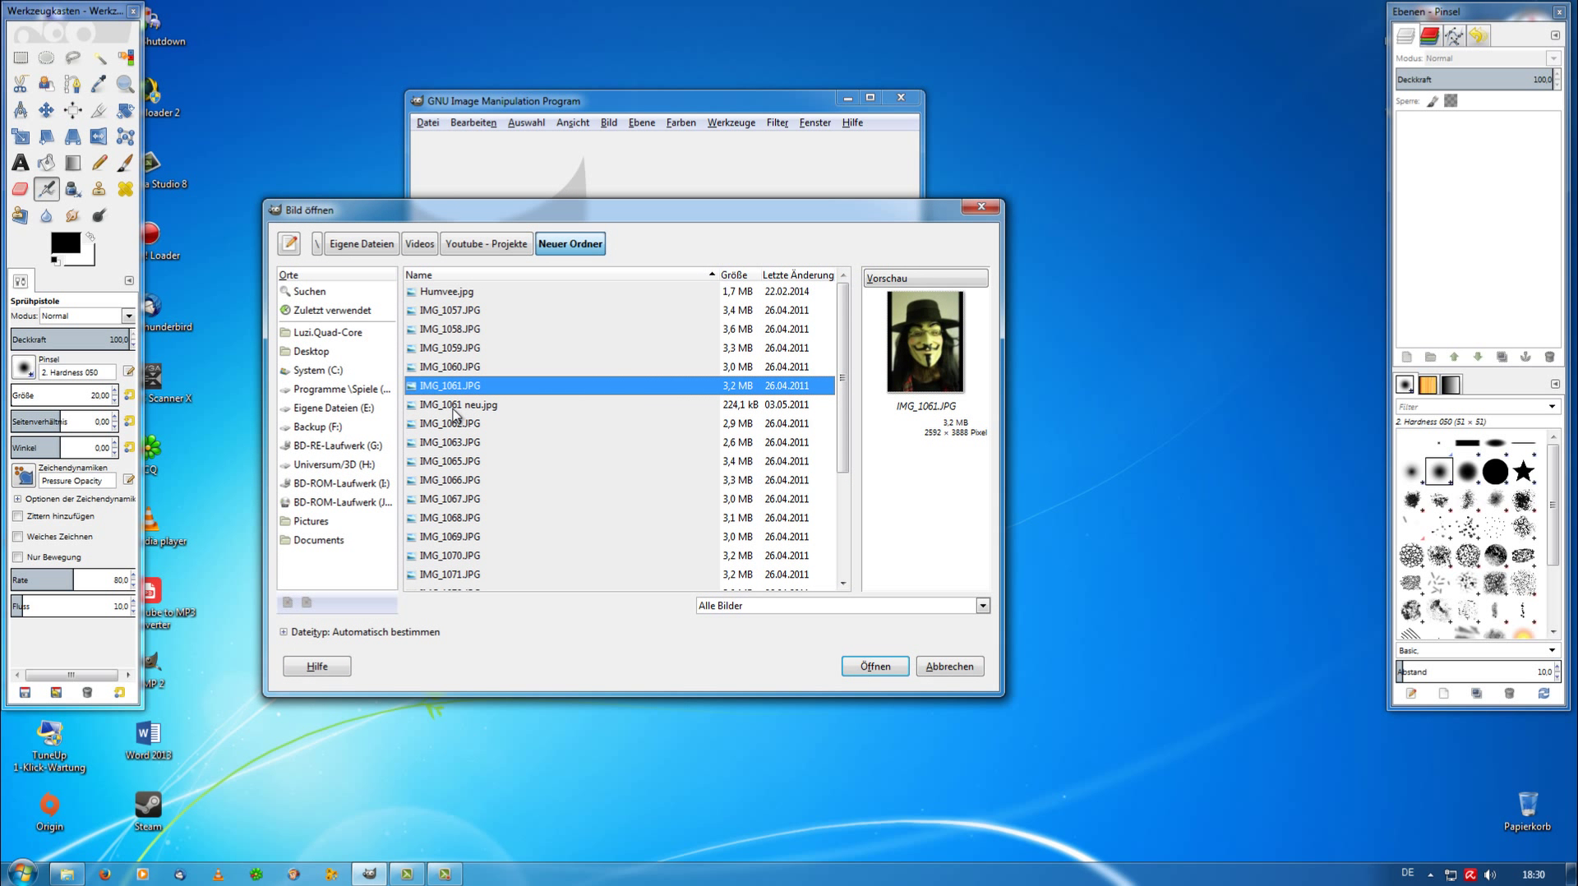
double_click(458, 386)
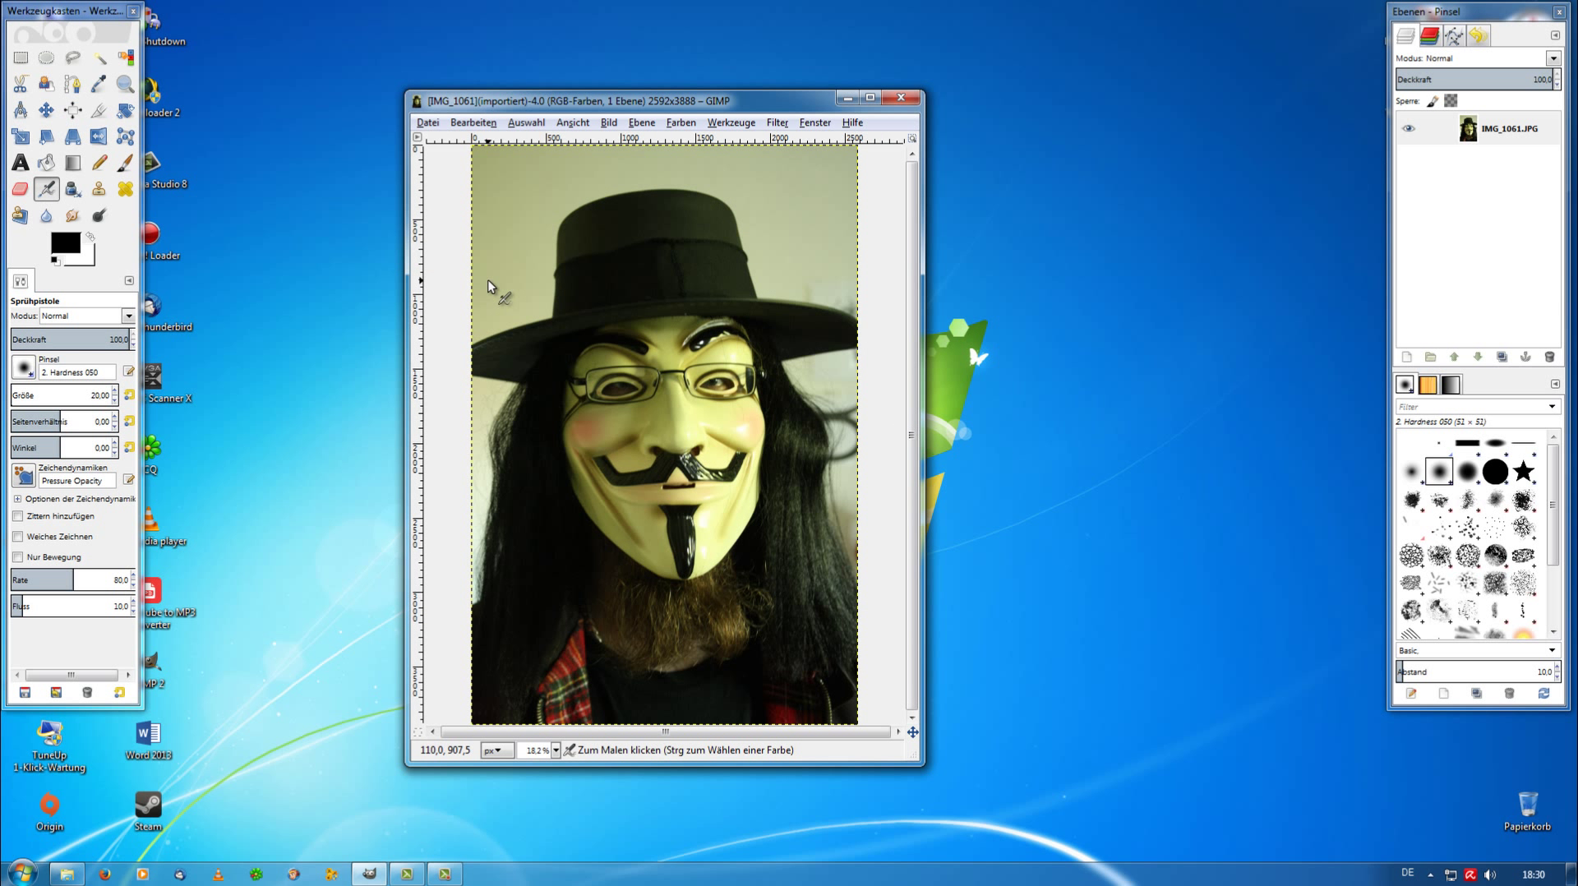
Step: Add an alpha channel to the IMG_1061.JPG layer via Ebene > Transparenz
left_click(642, 123)
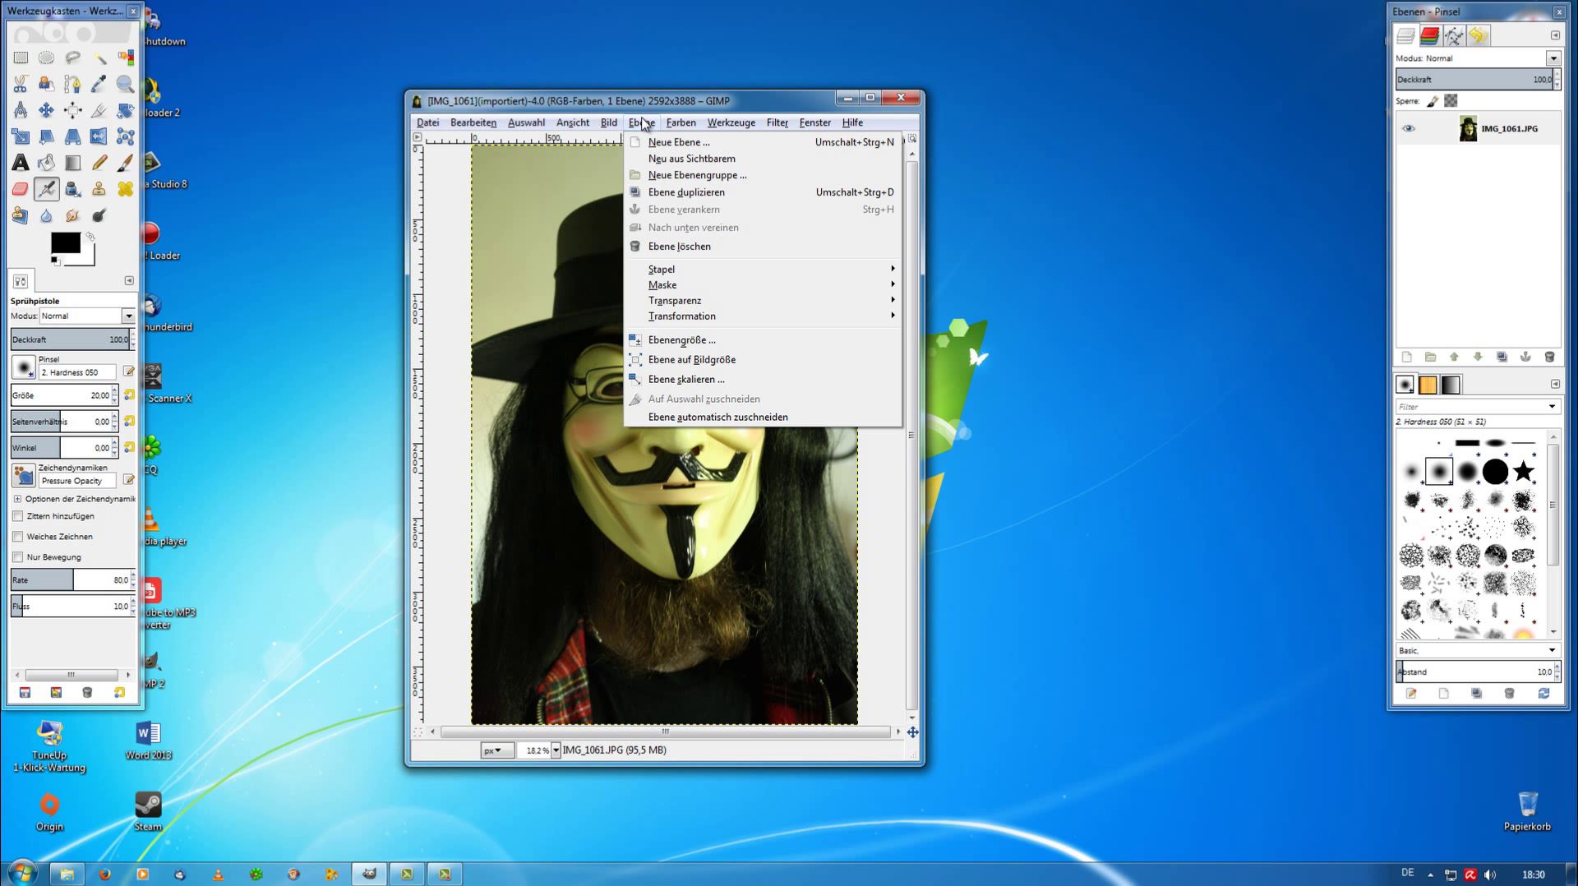
mouse_move(678, 306)
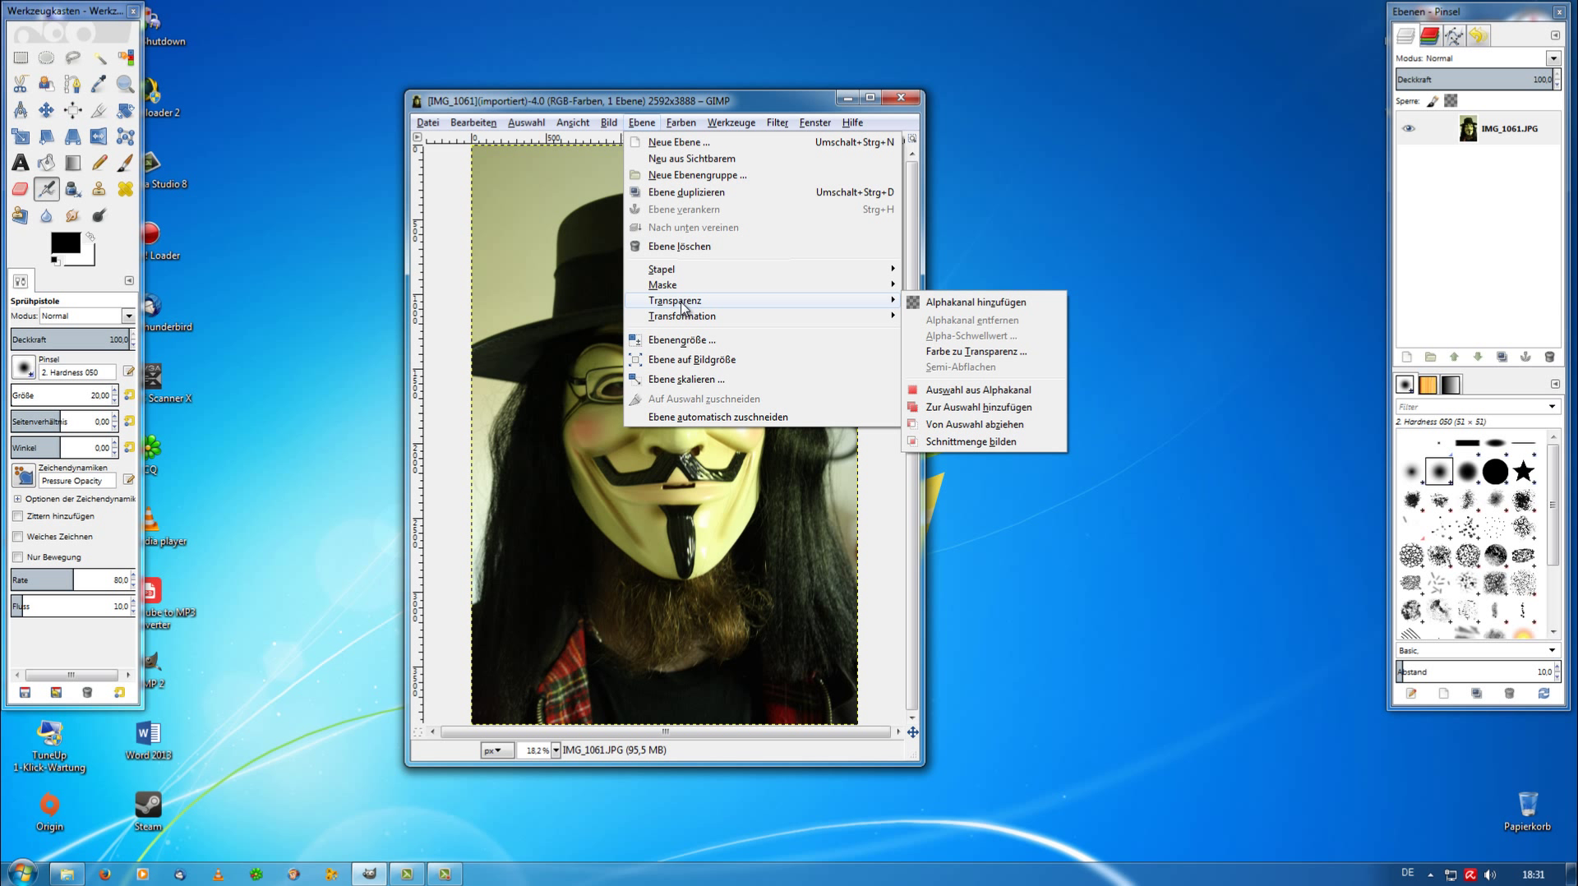
left_click(963, 302)
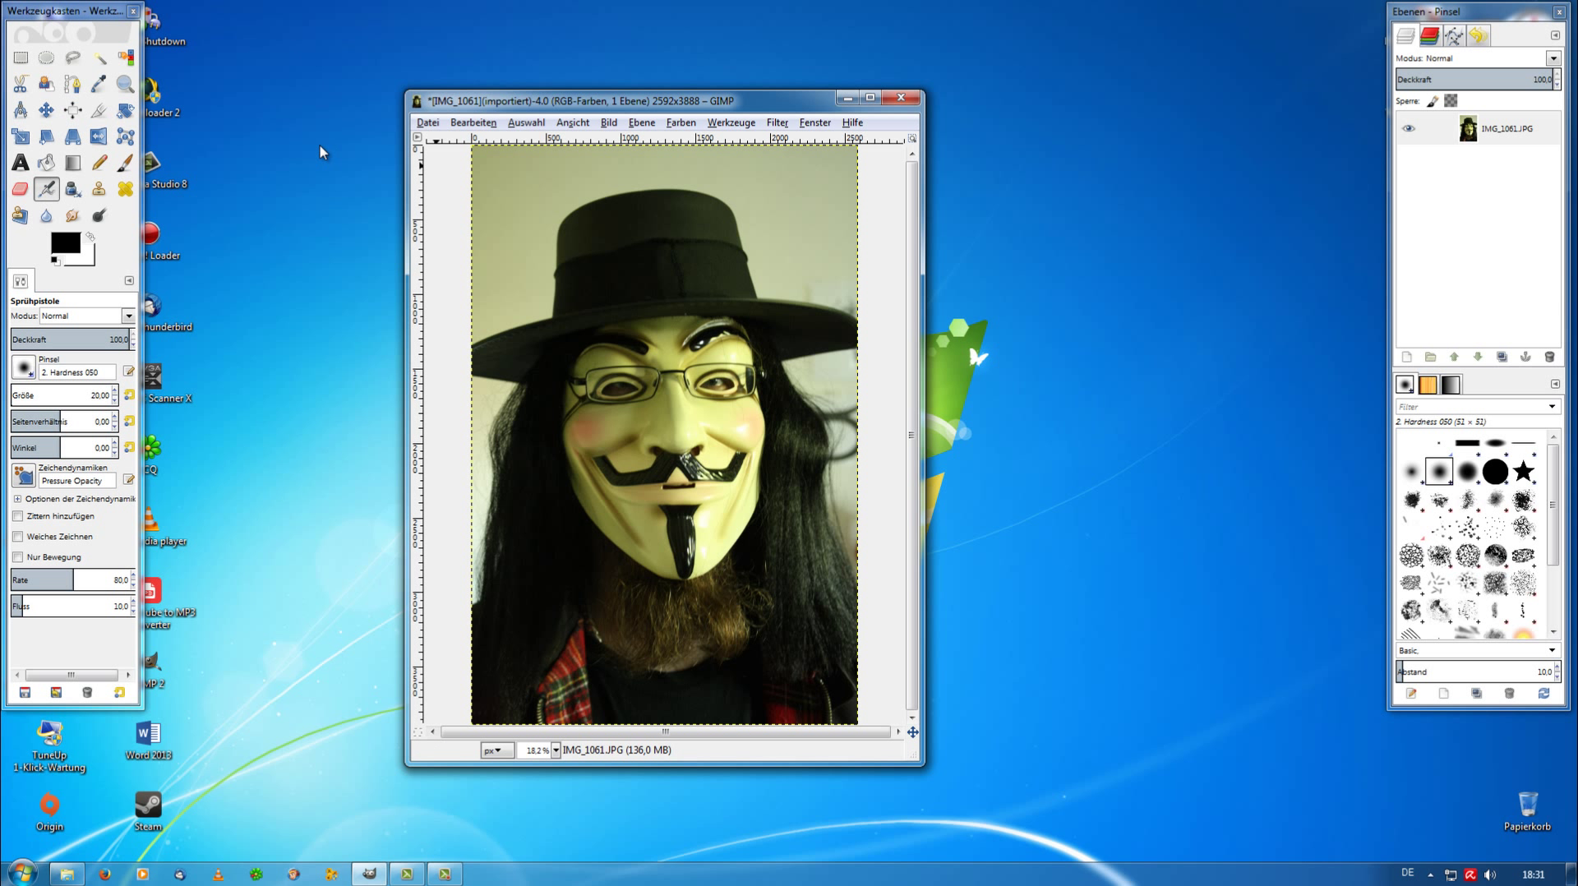
Step: Select the light wall at the top left with the Fuzzy Select wand, adjusting the threshold
left_click(128, 59)
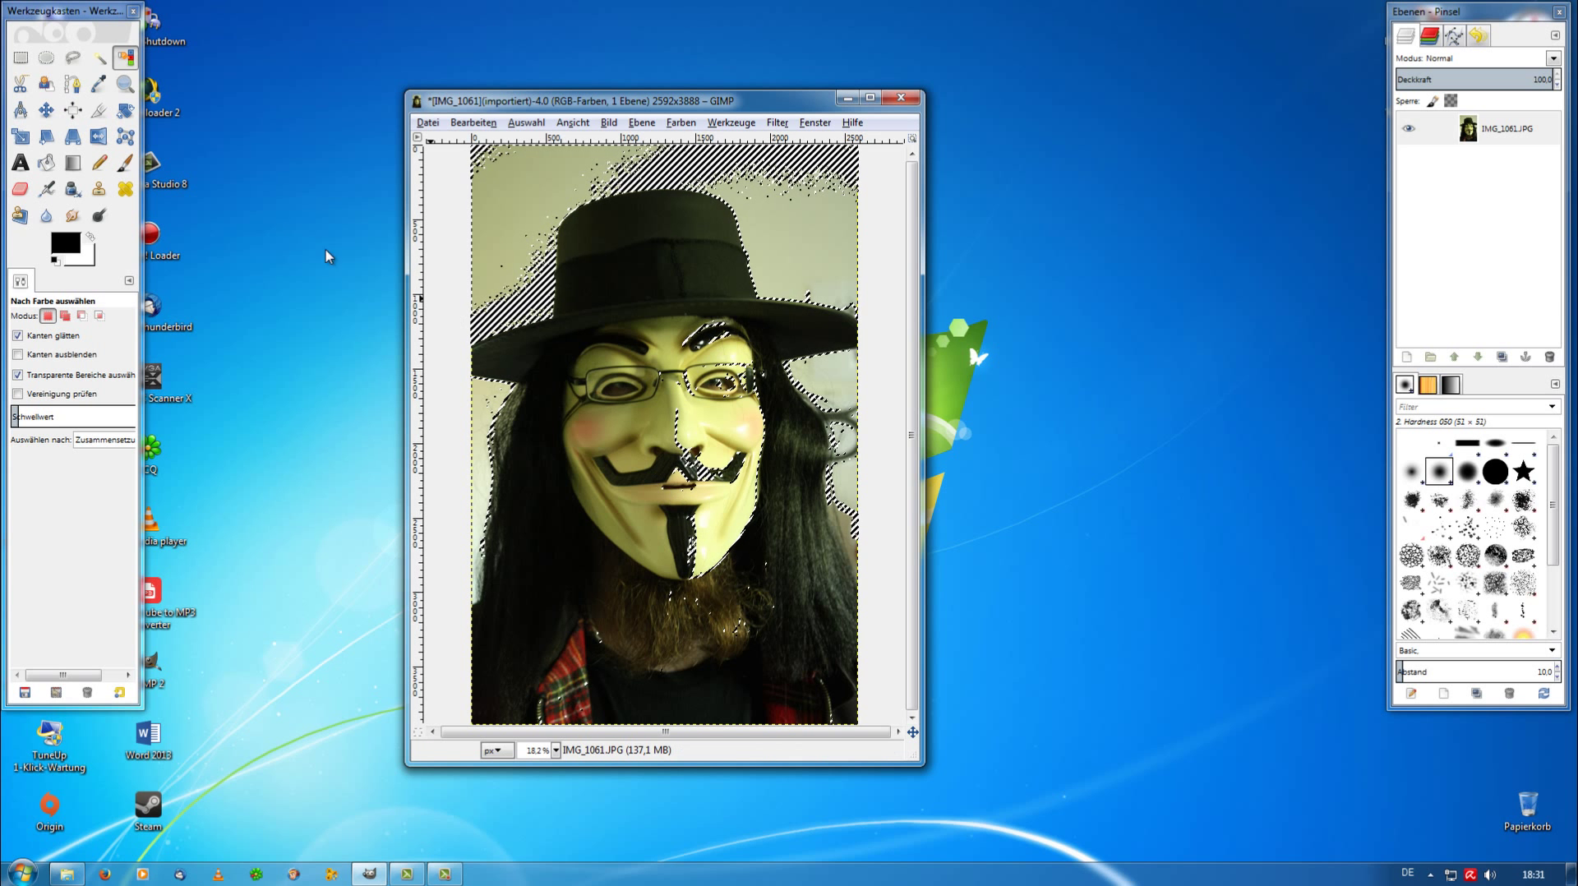
left_click(99, 59)
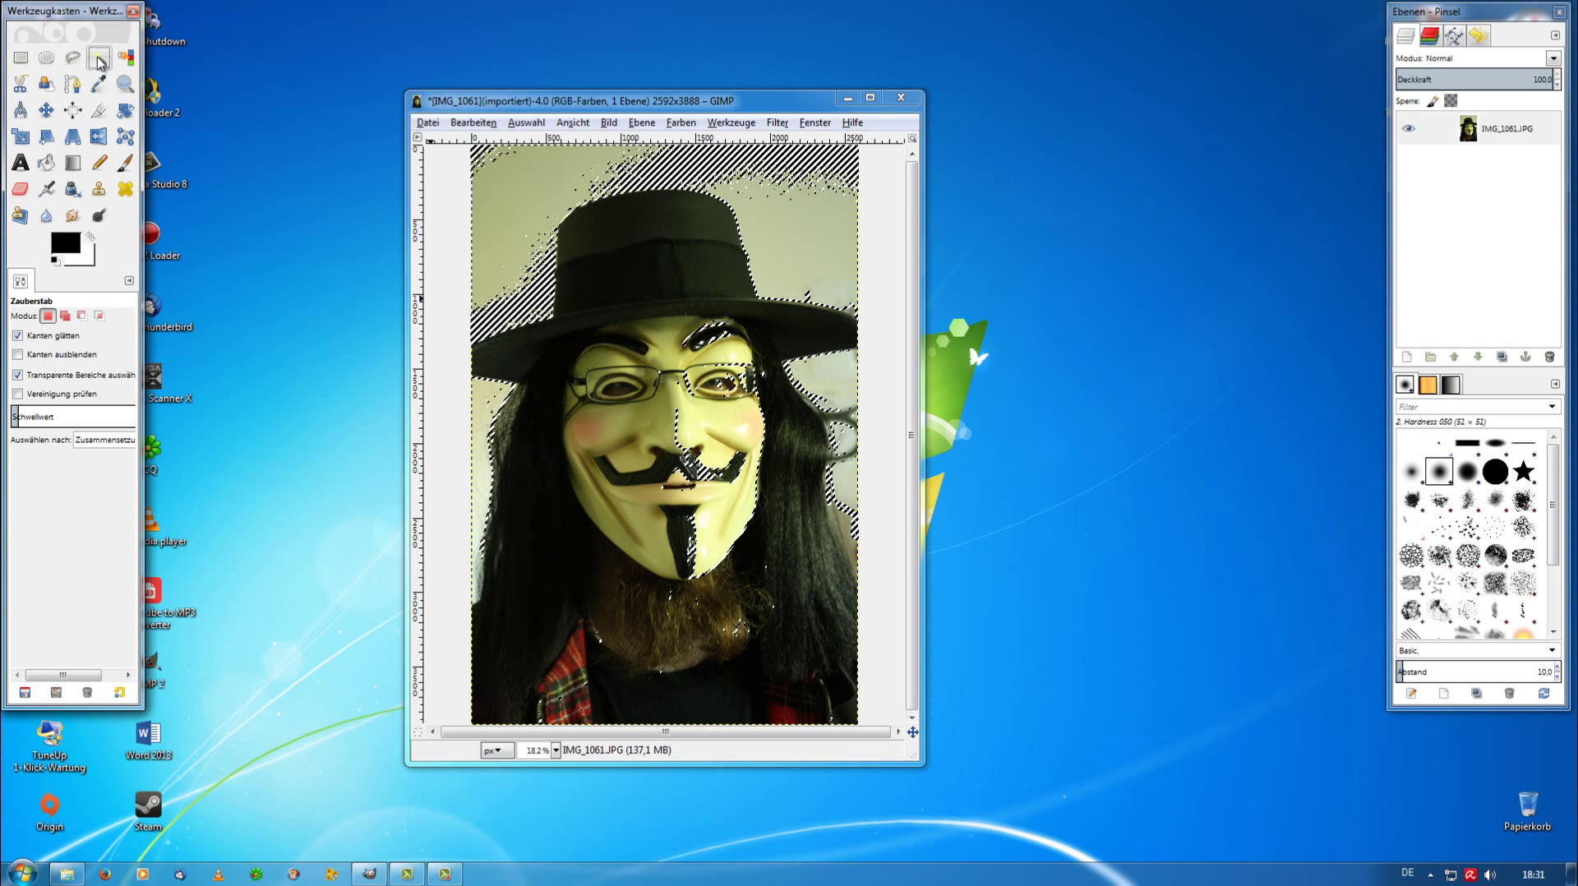
left_click(494, 206)
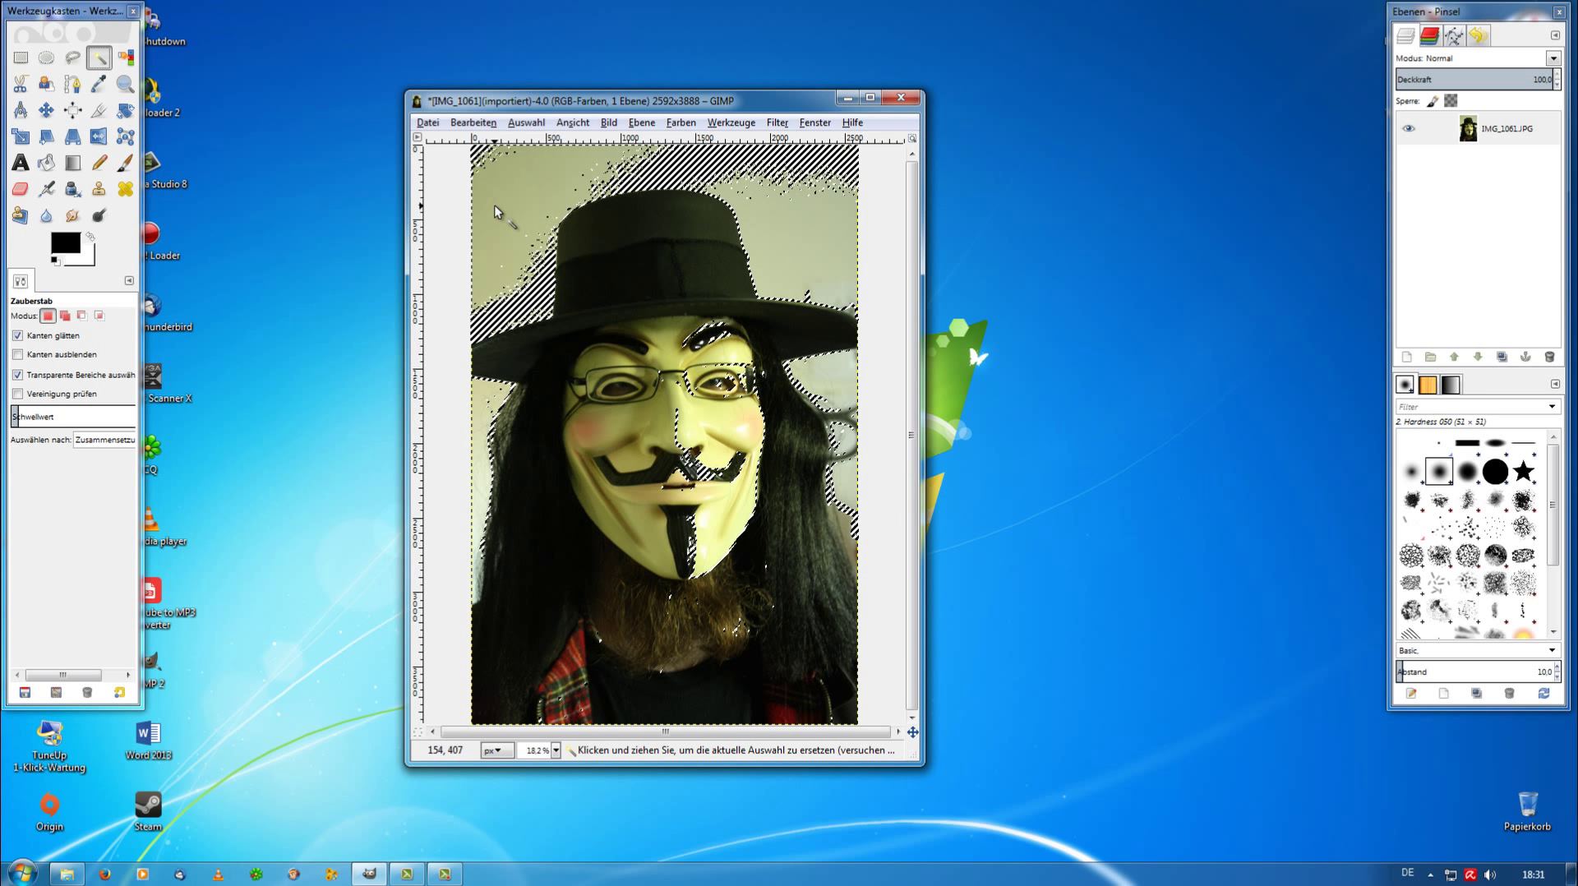
left_click_drag(501, 204, 509, 173)
Step: Delete the selected wall, the upper-right background, and the patch left of the hat brim
left_click(474, 122)
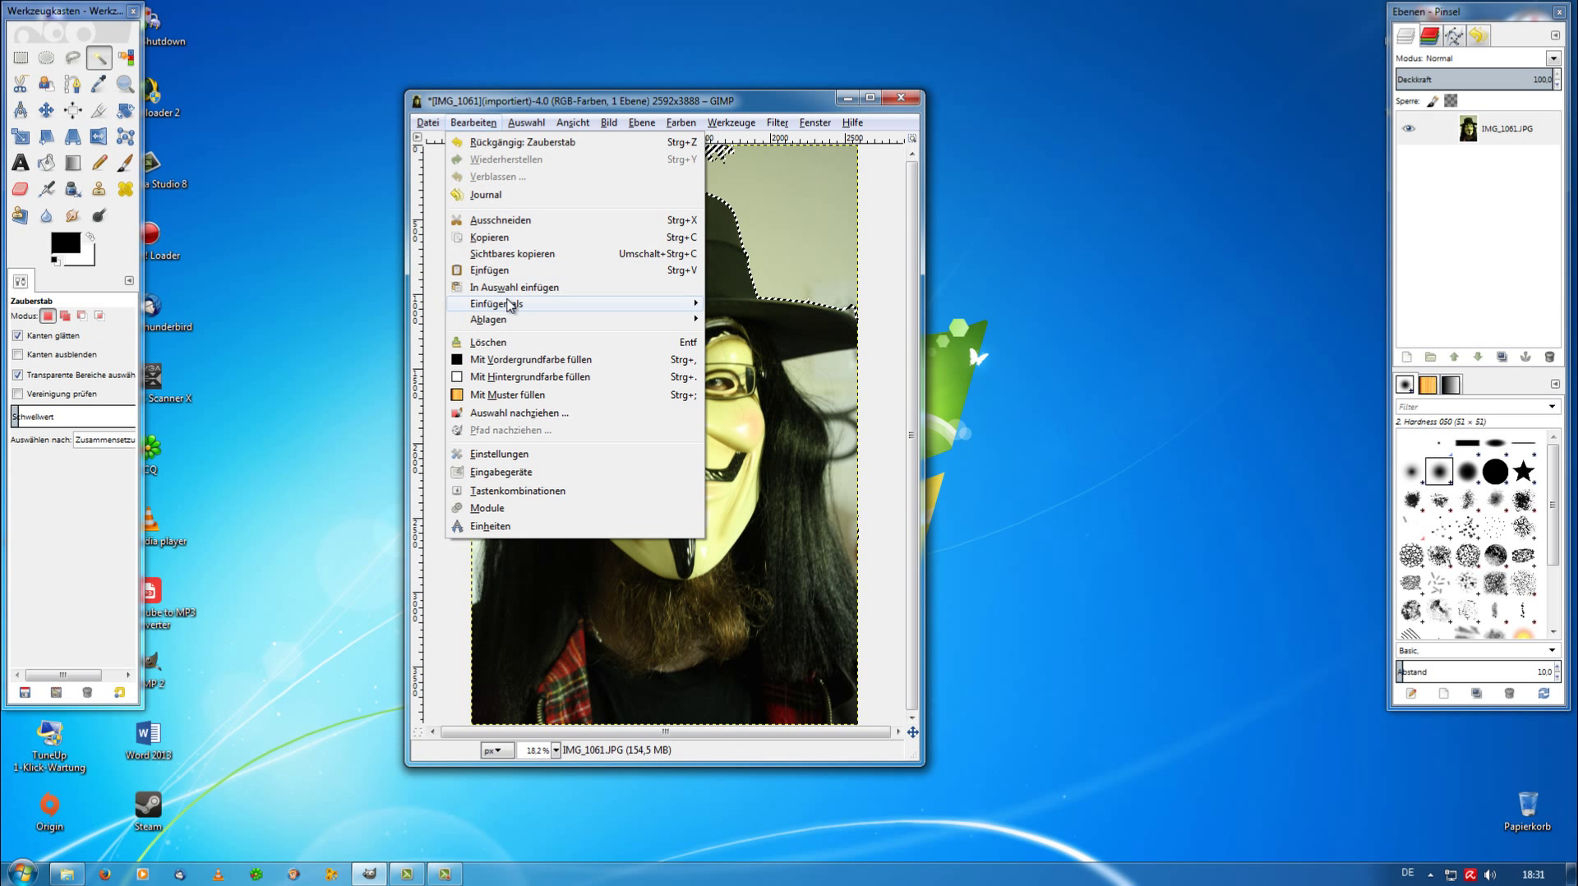
left_click(498, 343)
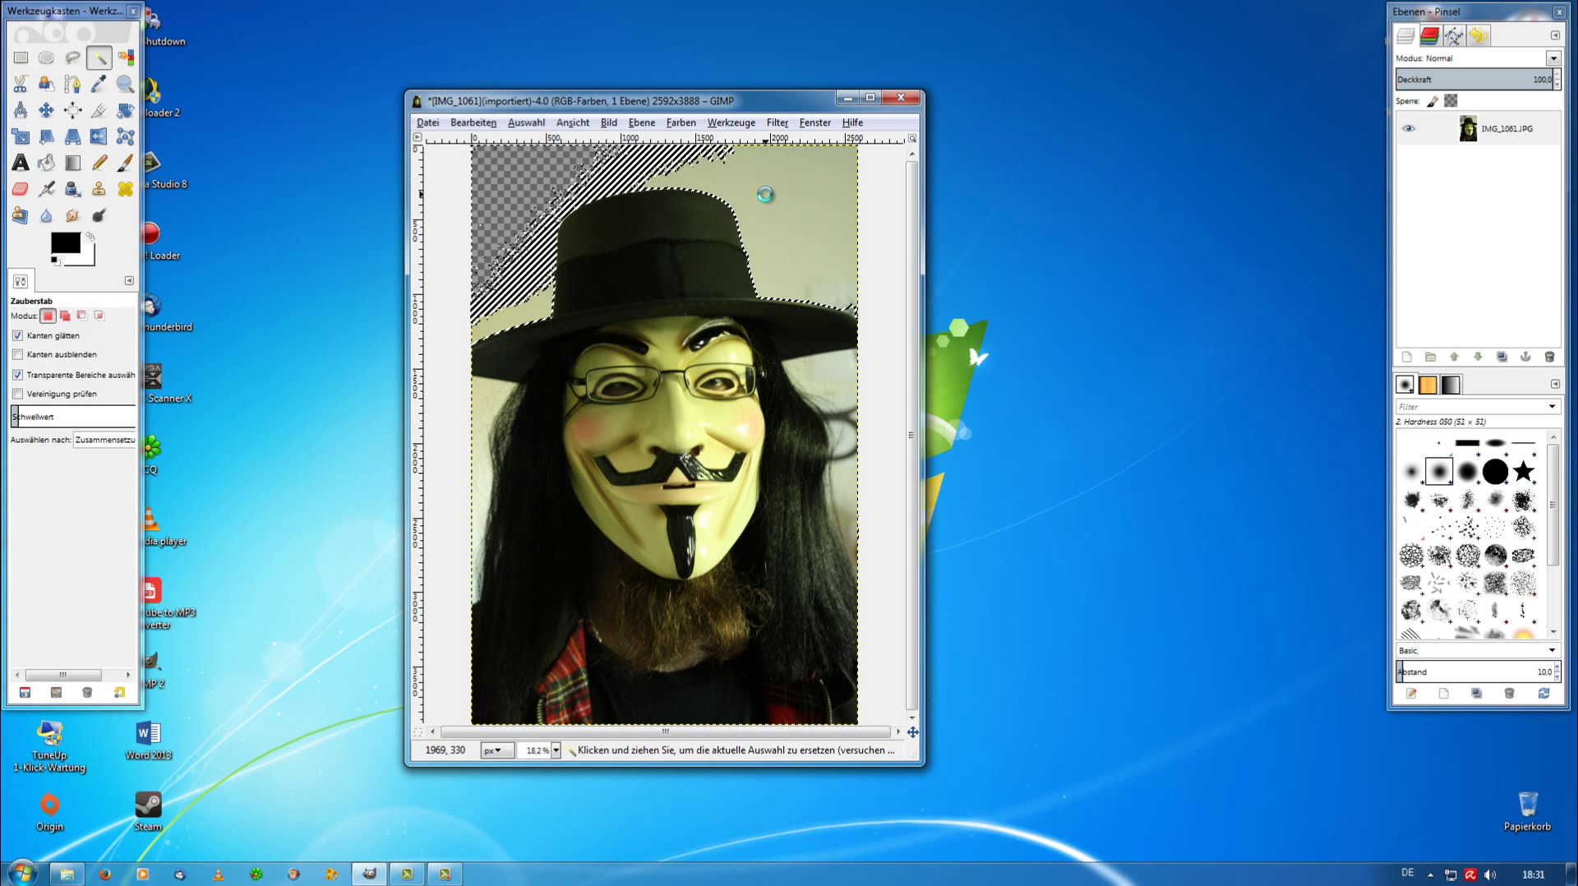
left_click(473, 123)
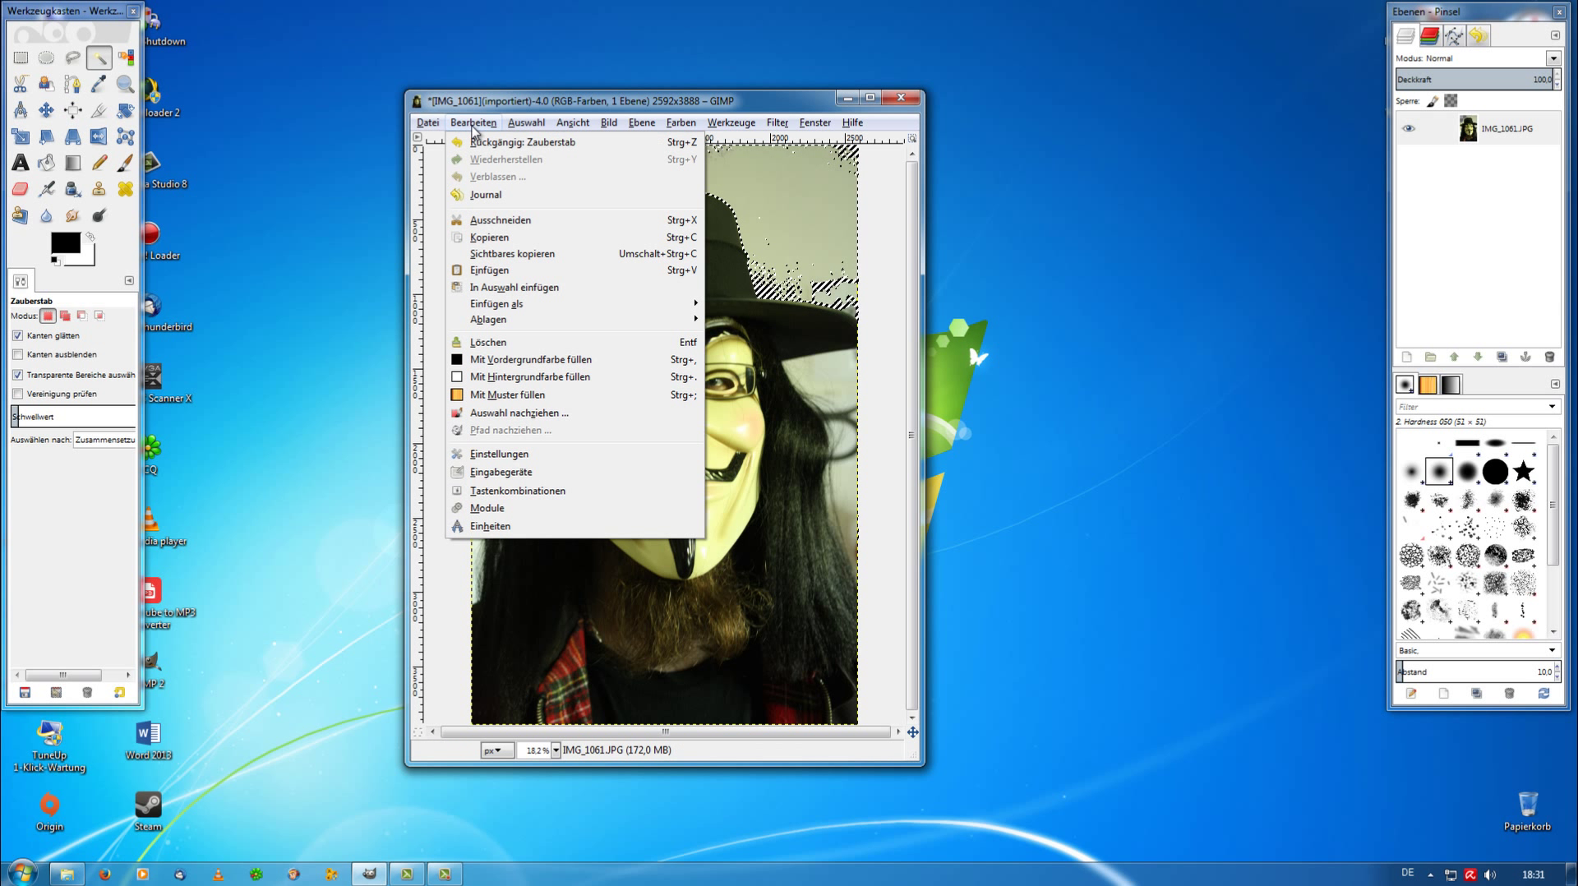
left_click(491, 342)
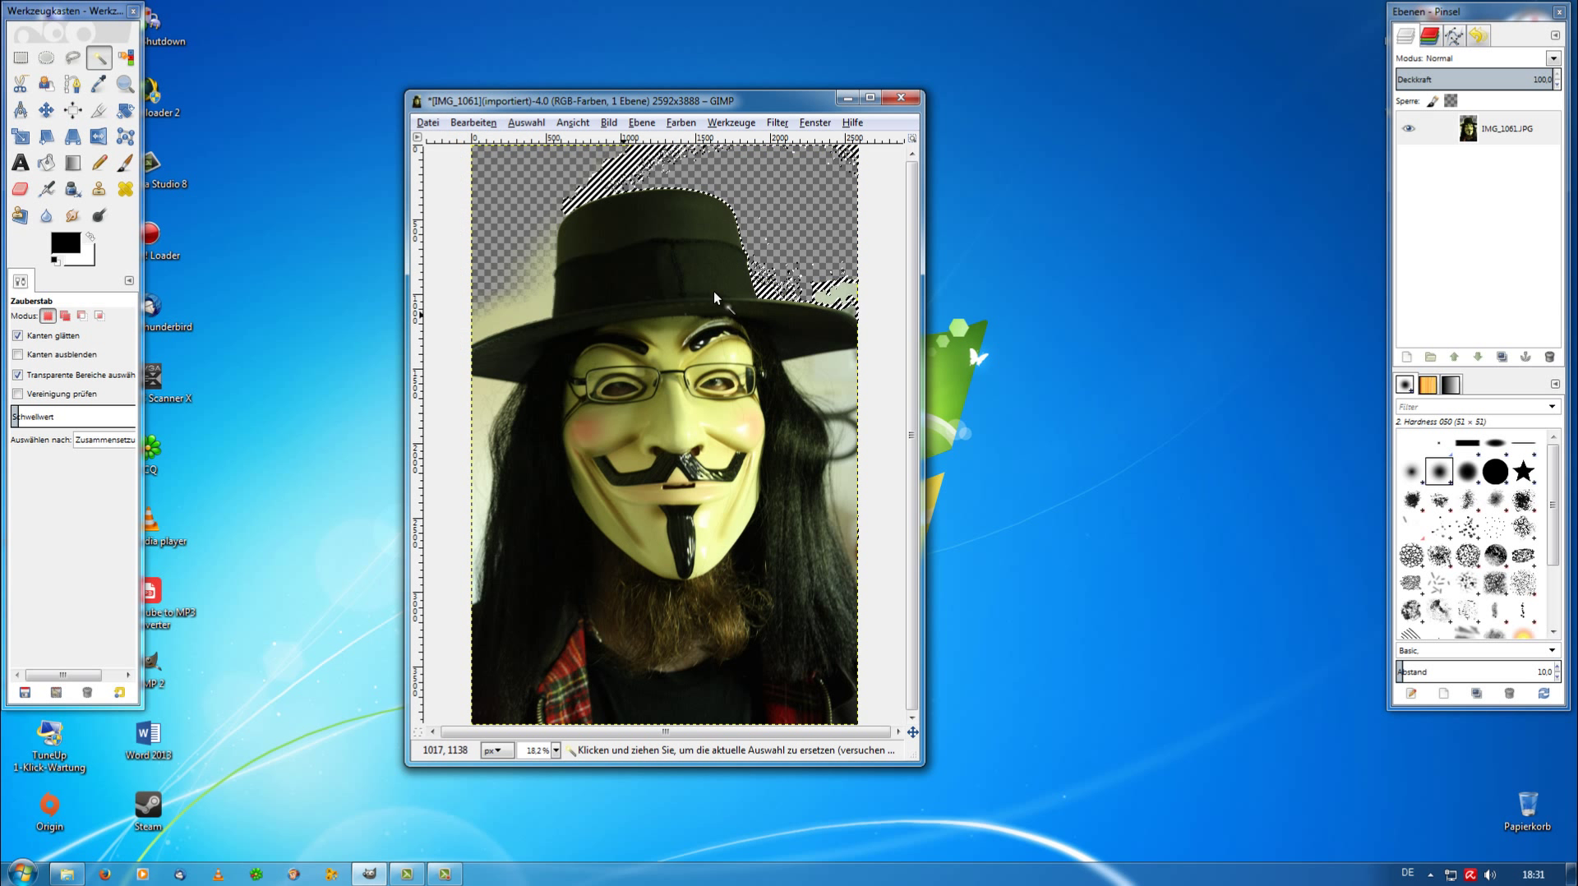
left_click(514, 303)
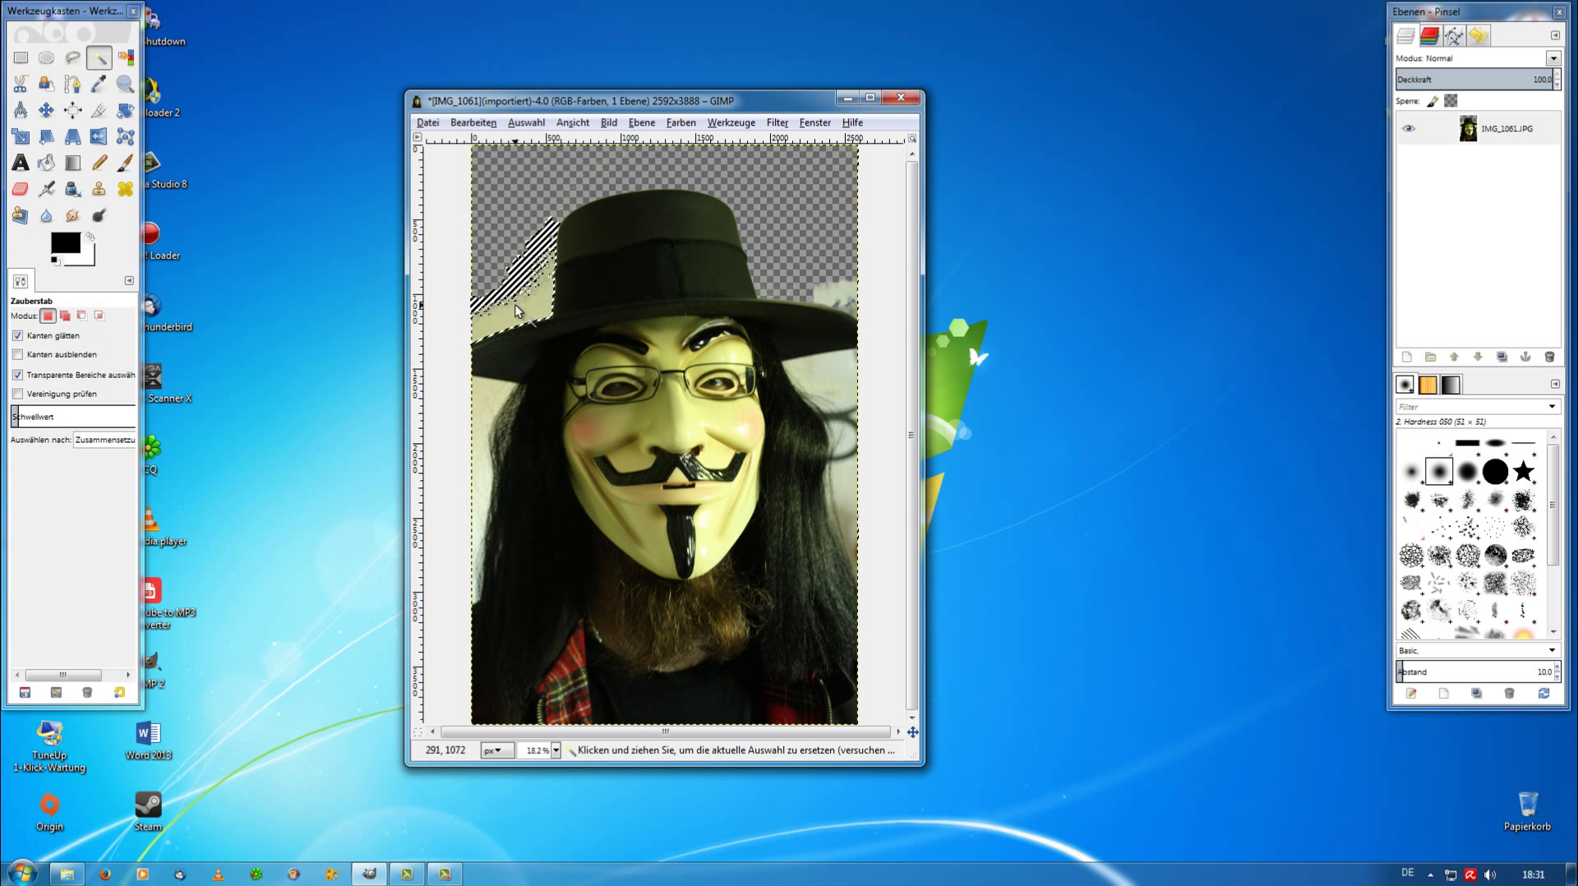
left_click(474, 122)
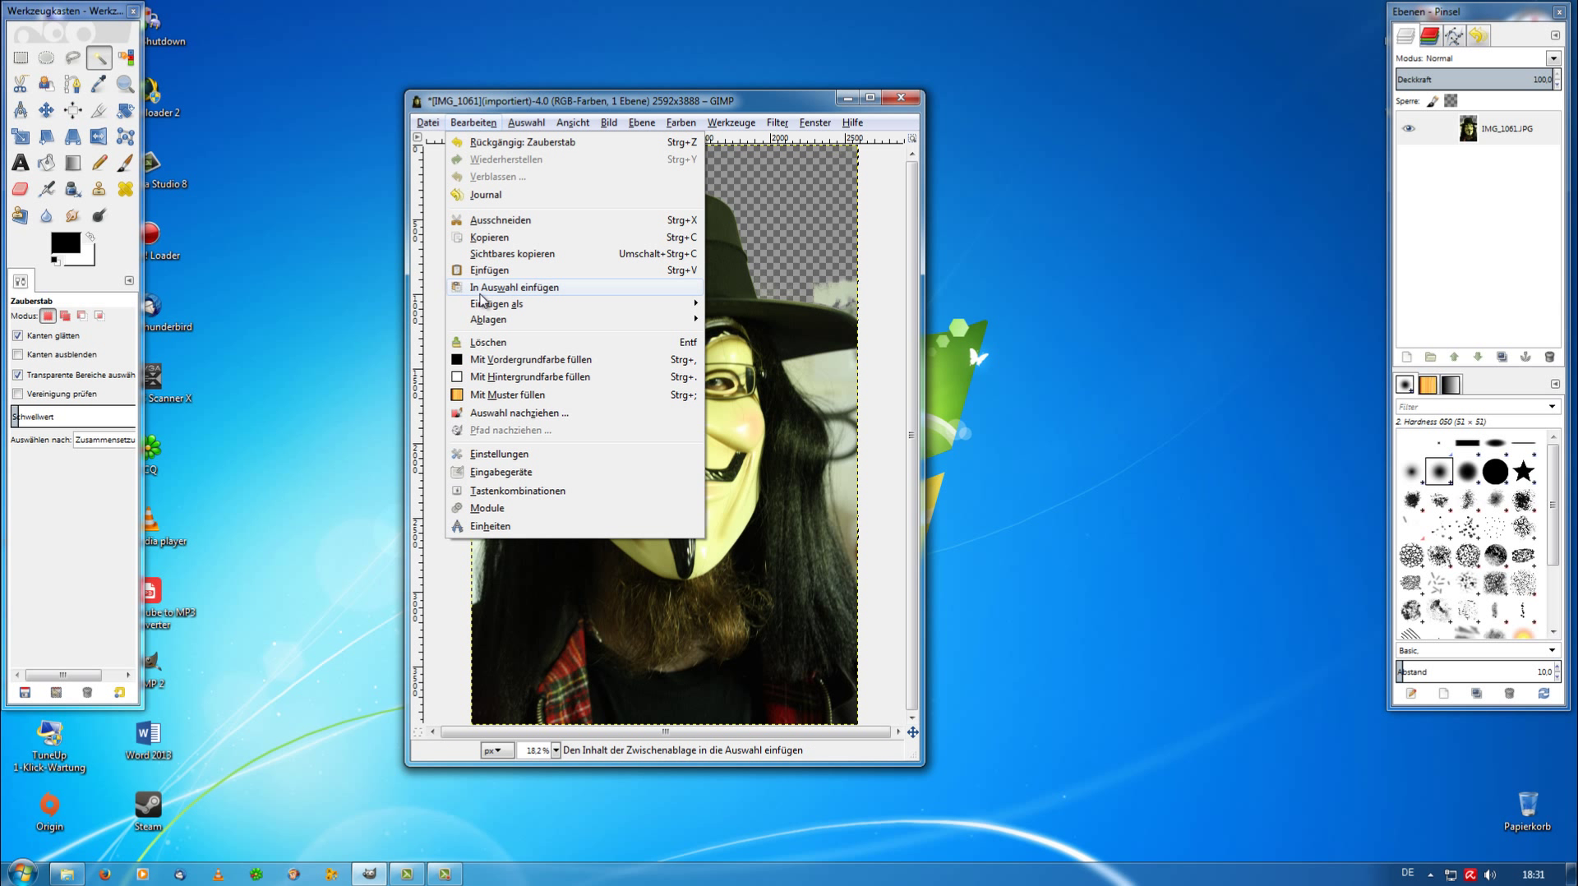
left_click(489, 342)
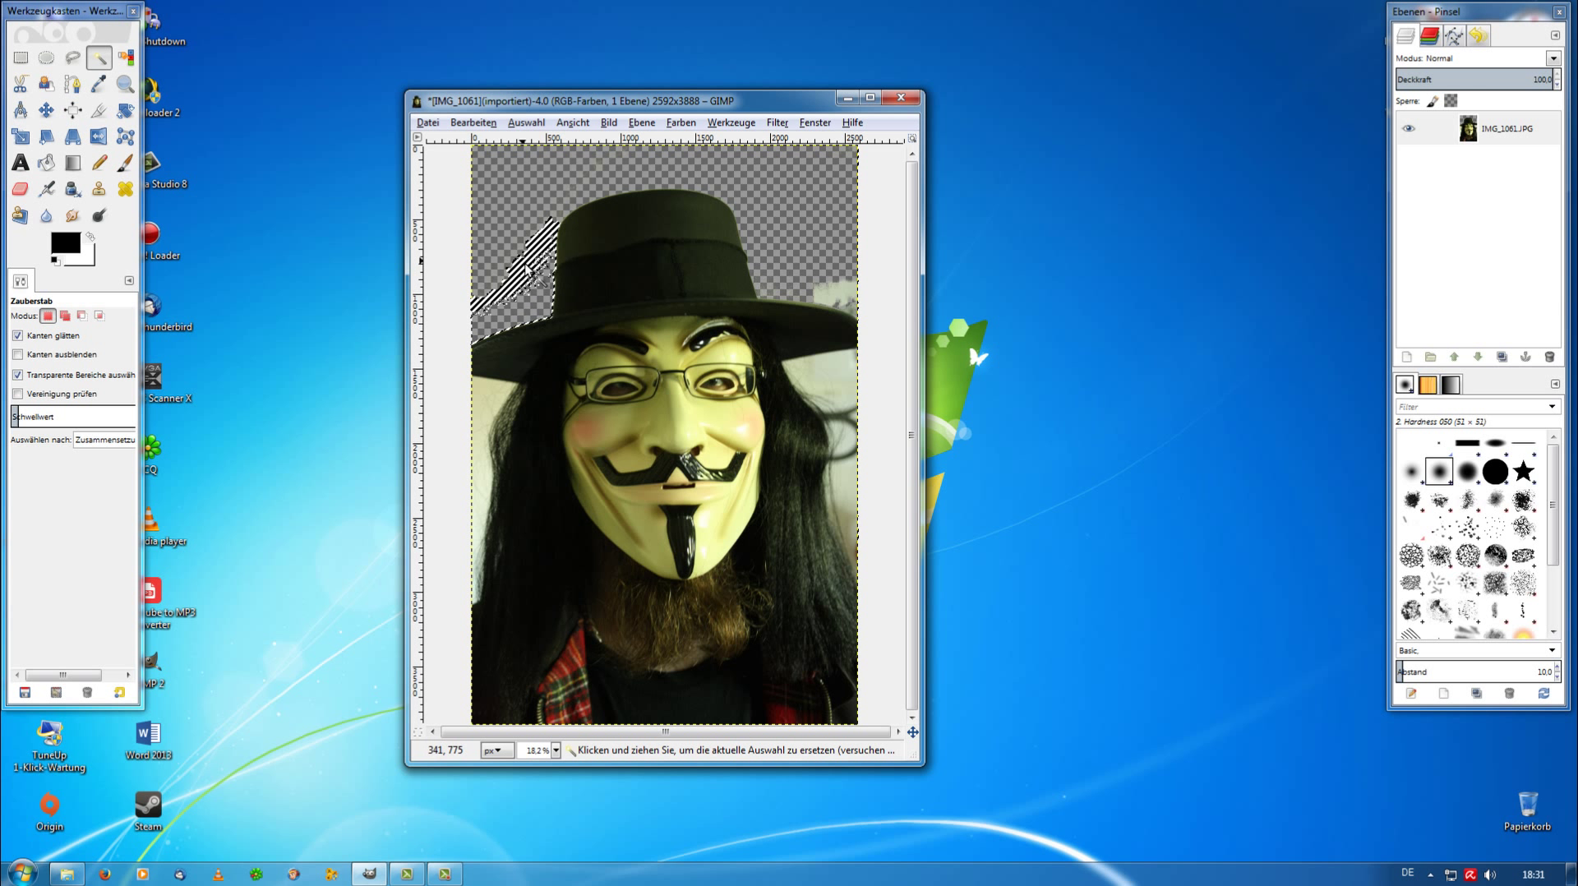
Step: Select and delete the light patches right of the hat brim and beside the face
left_click(830, 293)
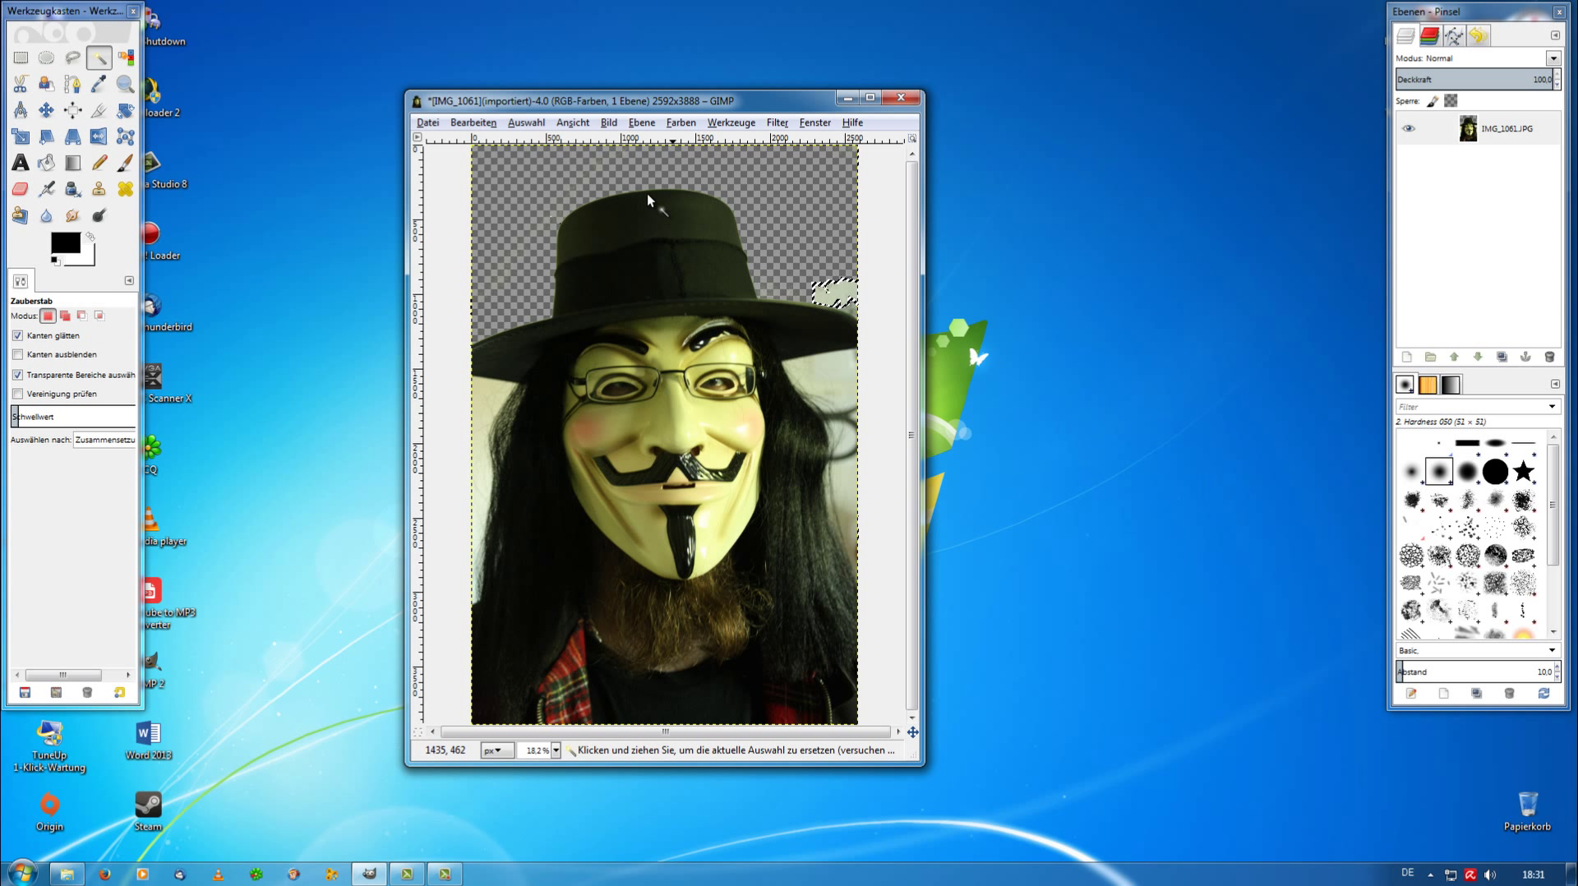
left_click(473, 122)
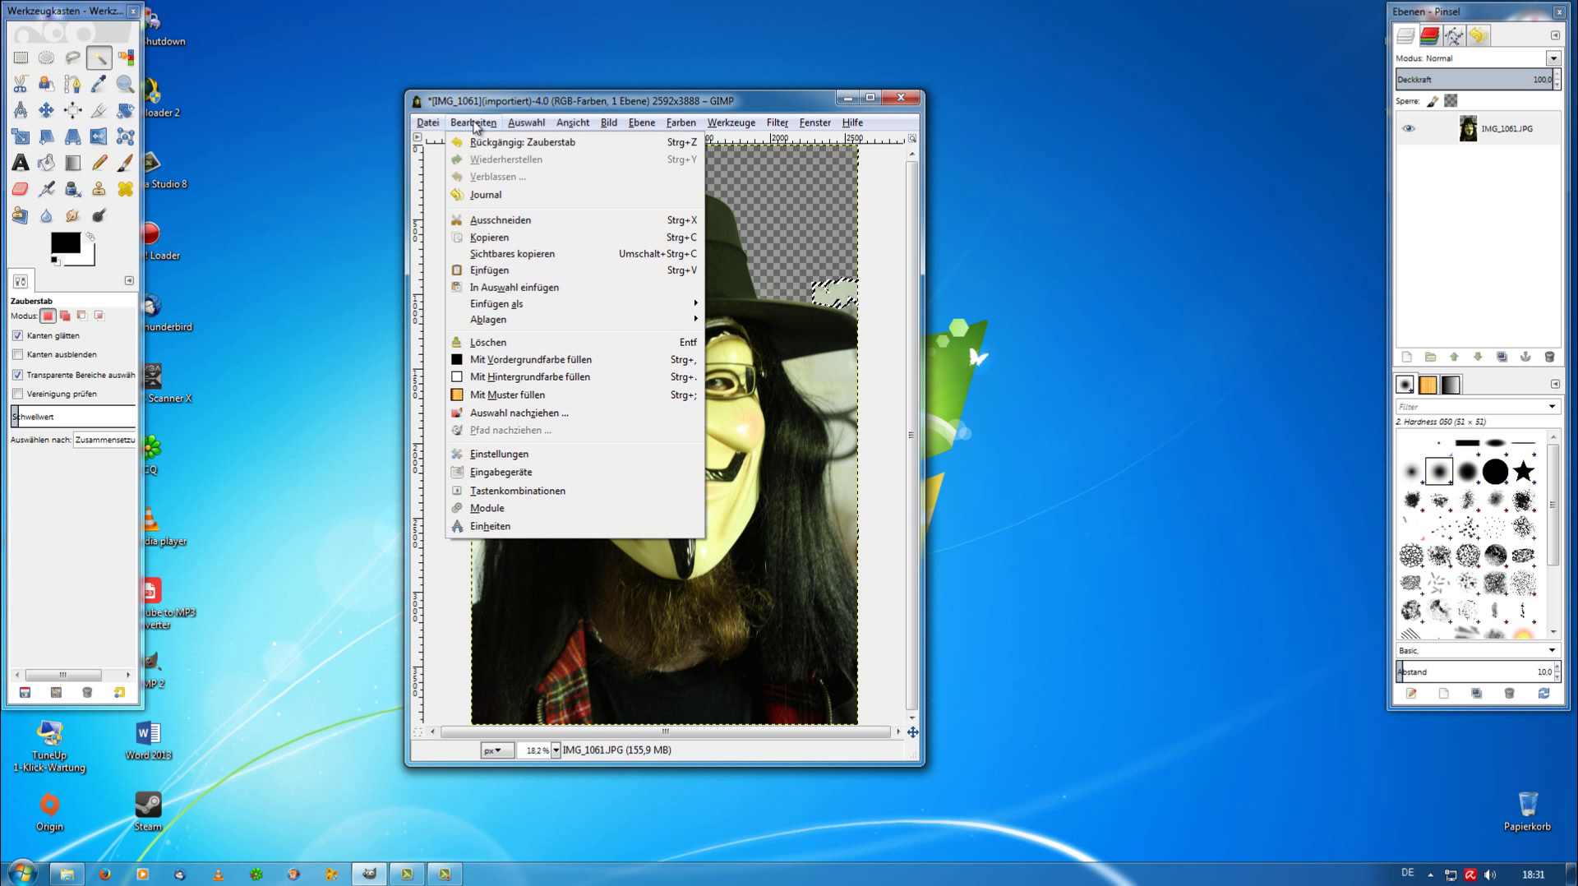
left_click(489, 344)
left_click(831, 368)
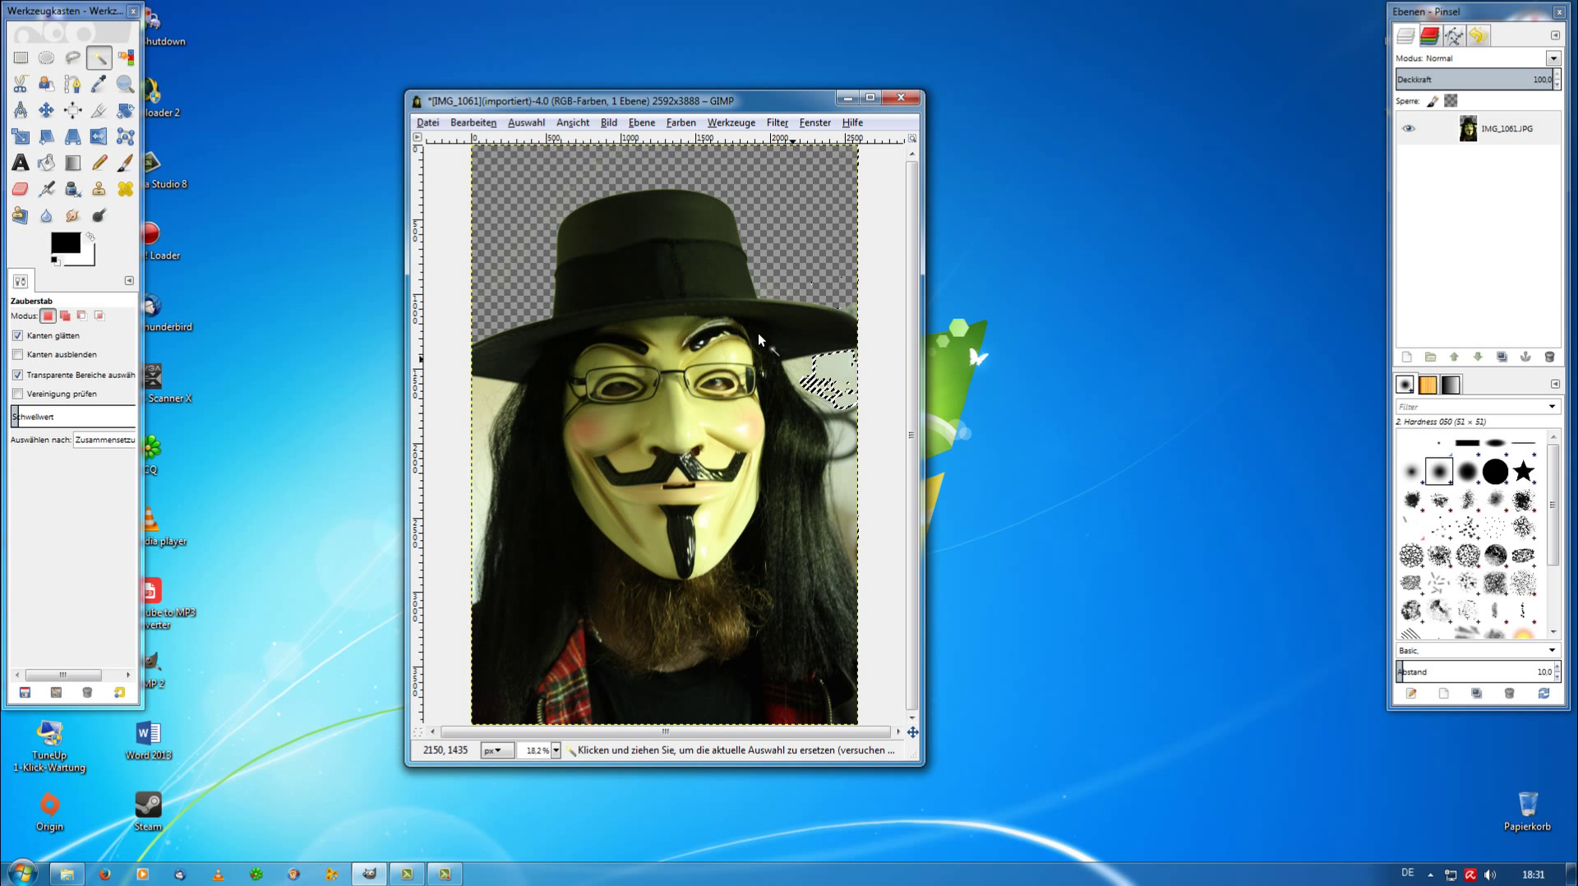
left_click(473, 122)
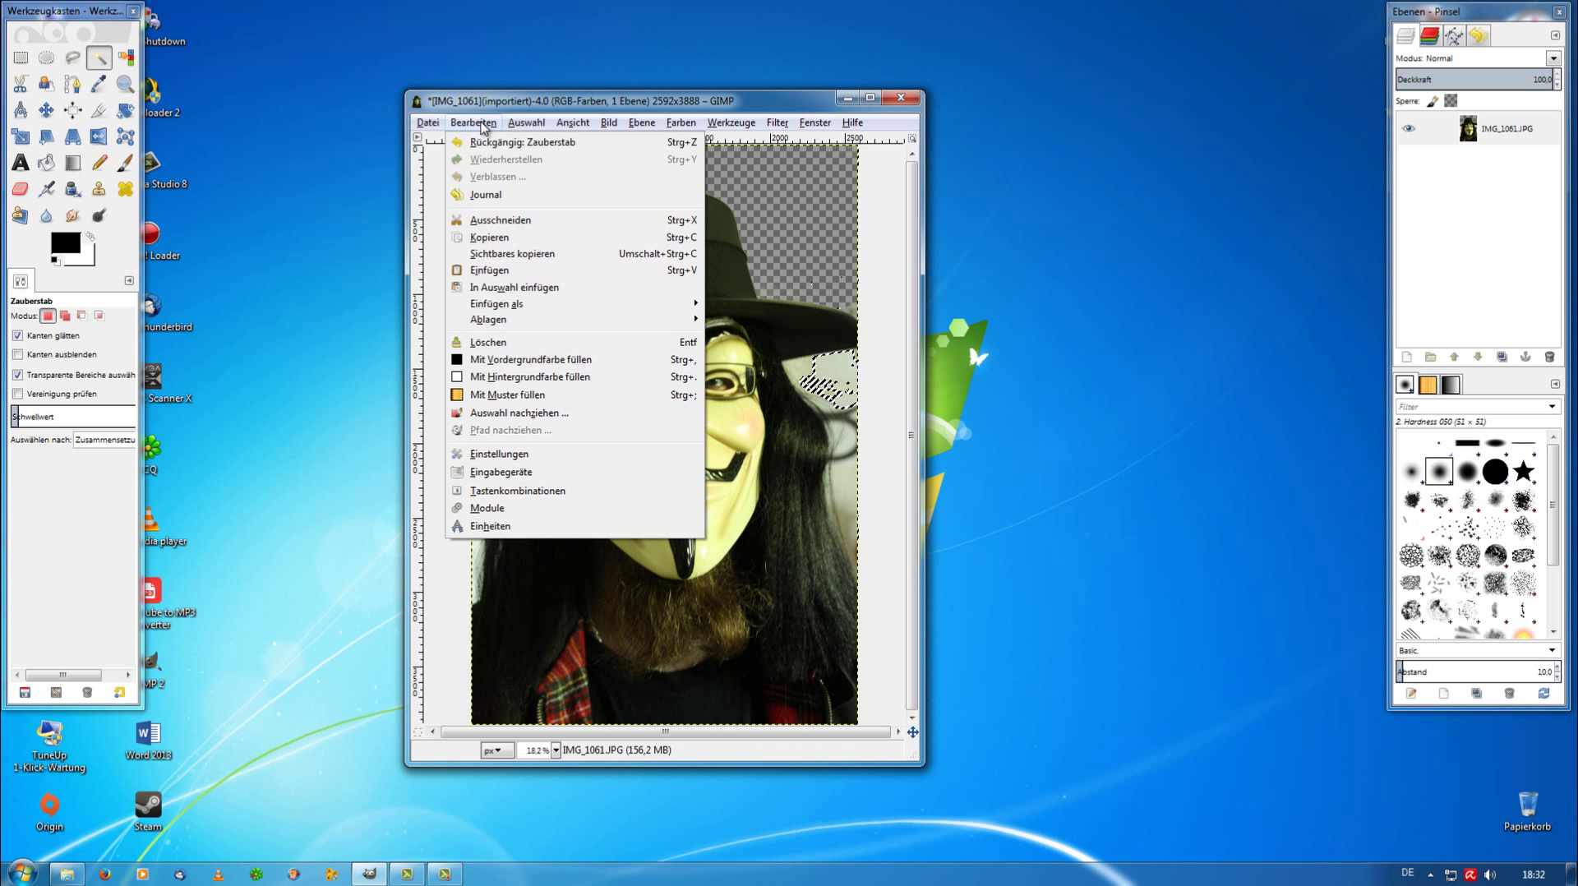
left_click(491, 344)
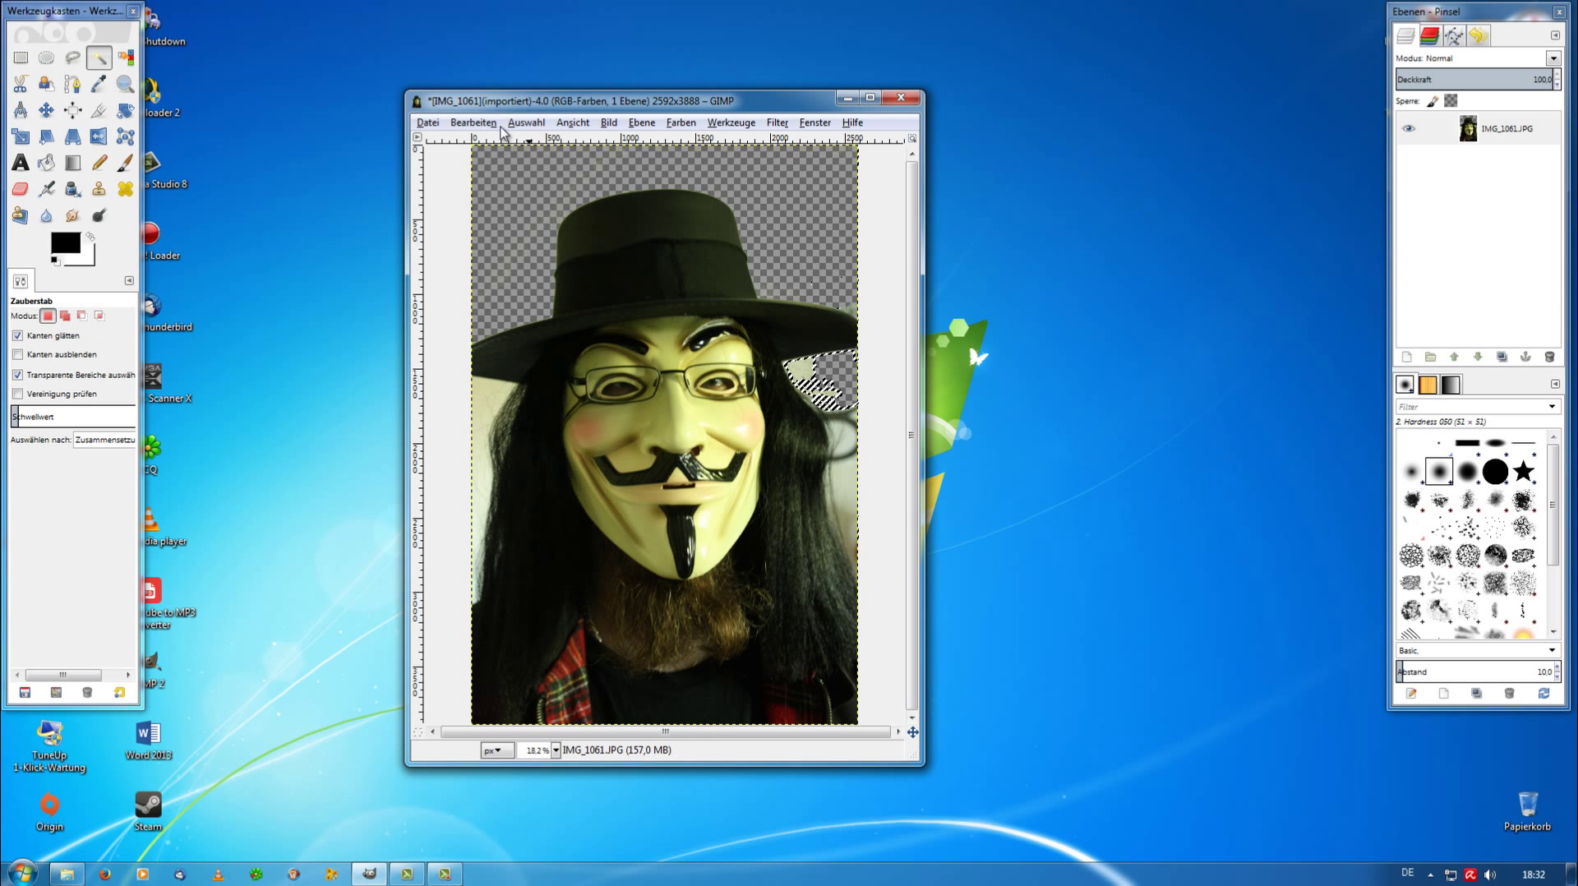
left_click(473, 123)
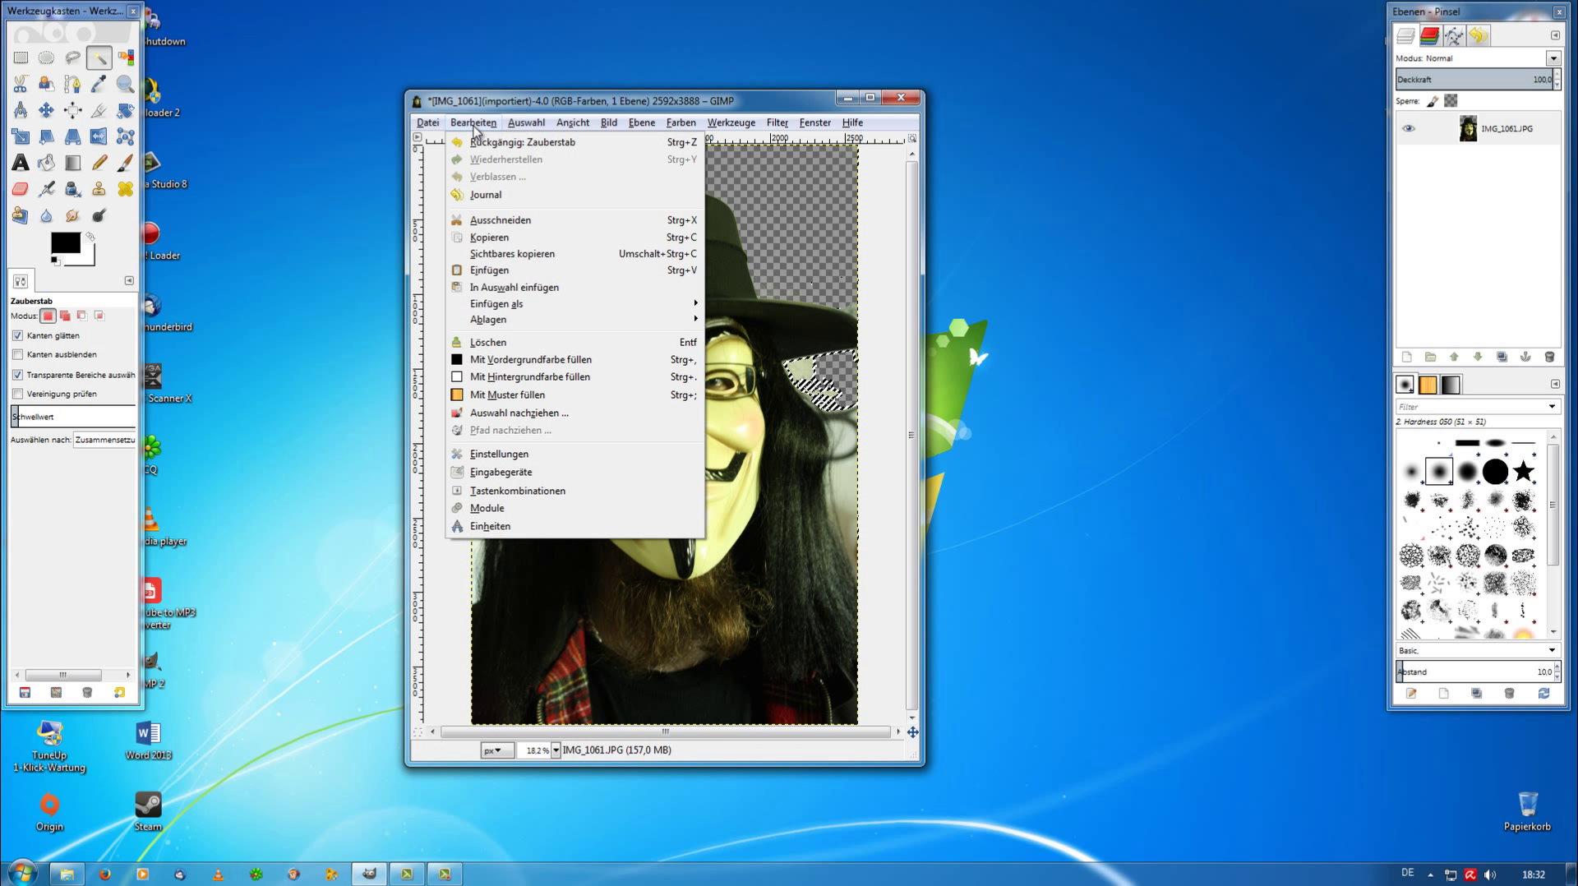
left_click(491, 344)
Step: Clear the light patches at the far left and lower left edge of the portrait
left_click(487, 362)
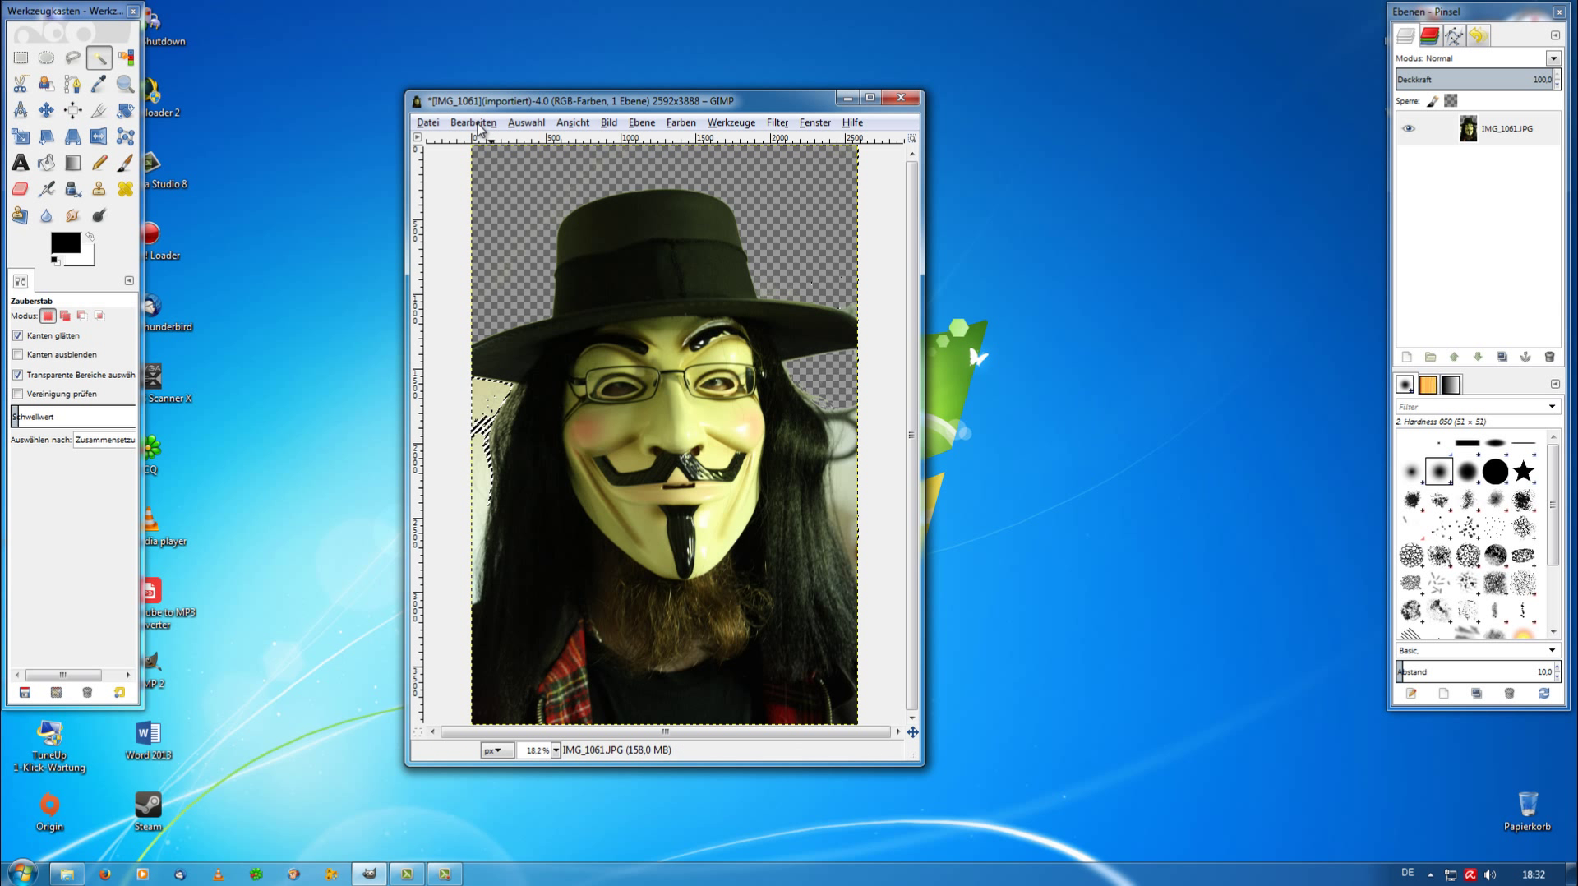
left_click(473, 123)
left_click(493, 377)
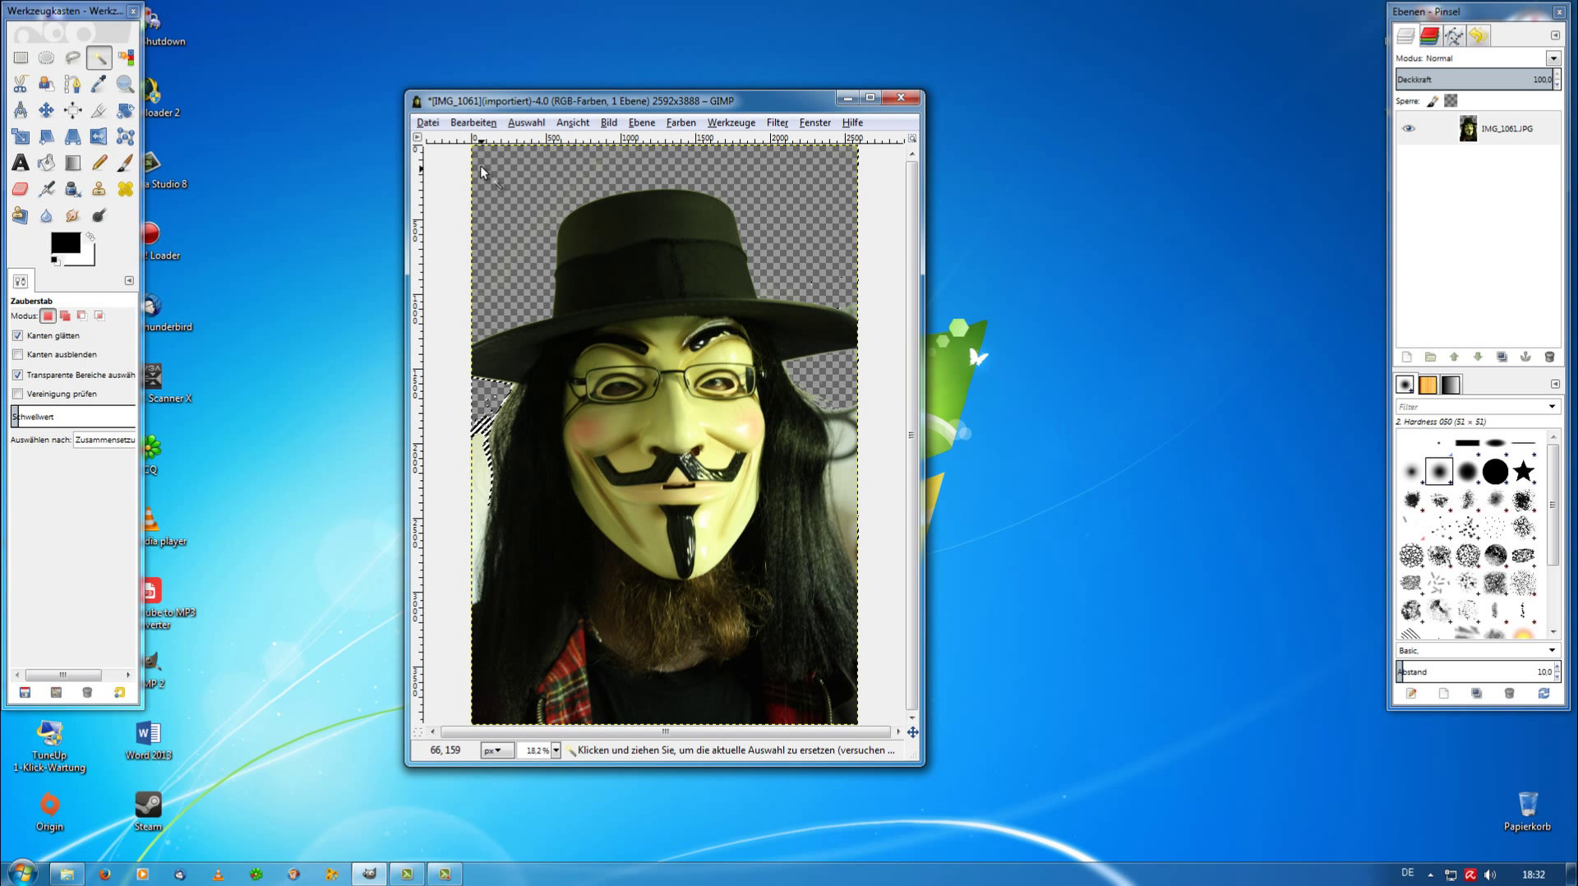
left_click(473, 122)
left_click(488, 341)
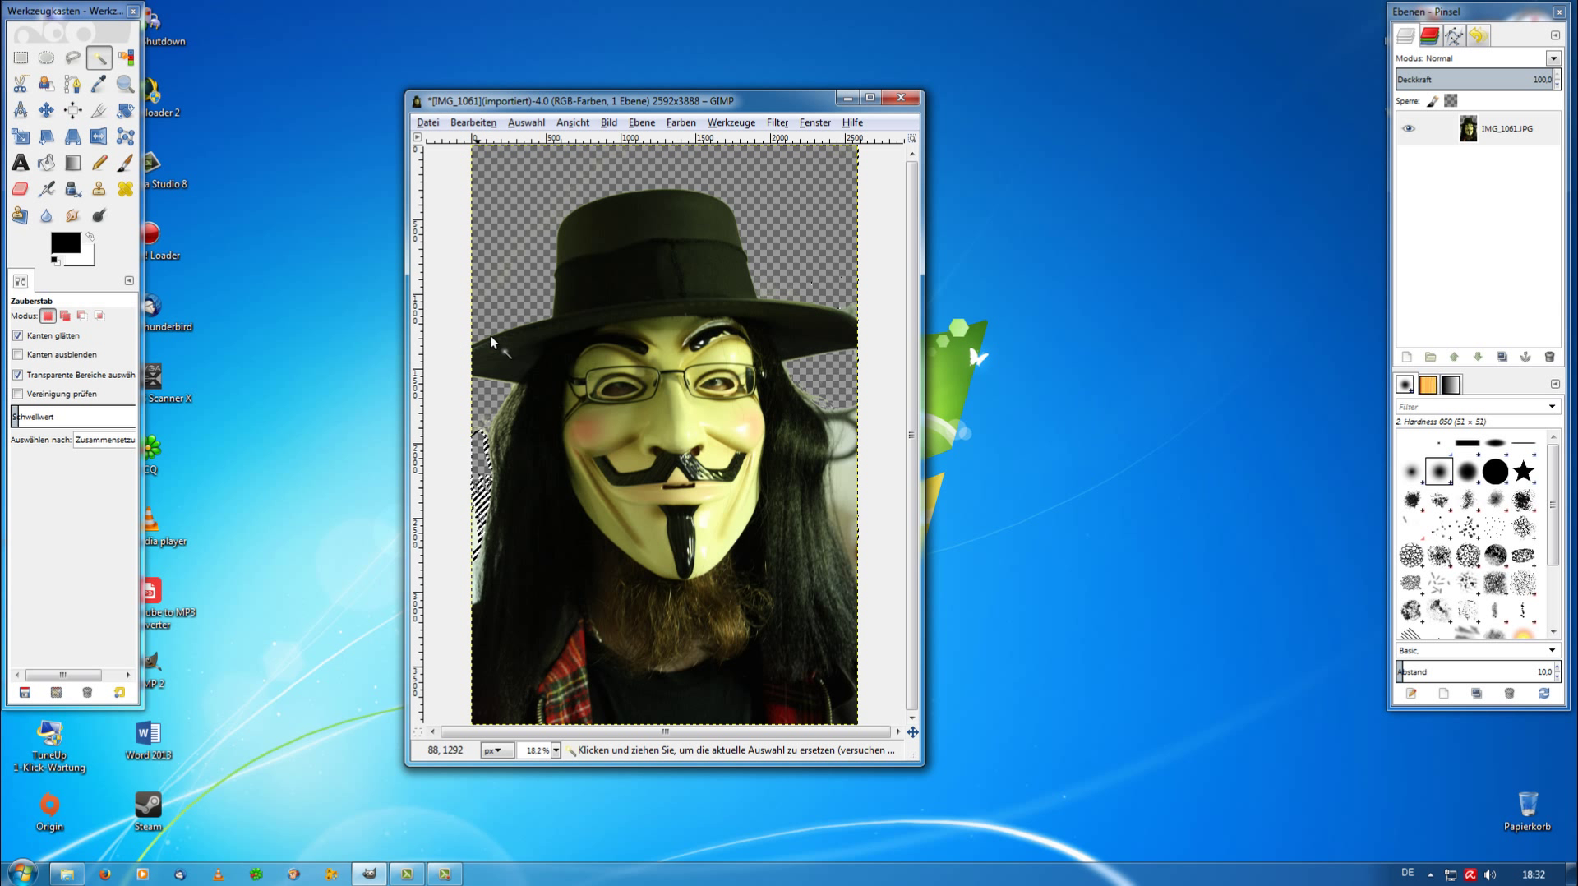
left_click(474, 502)
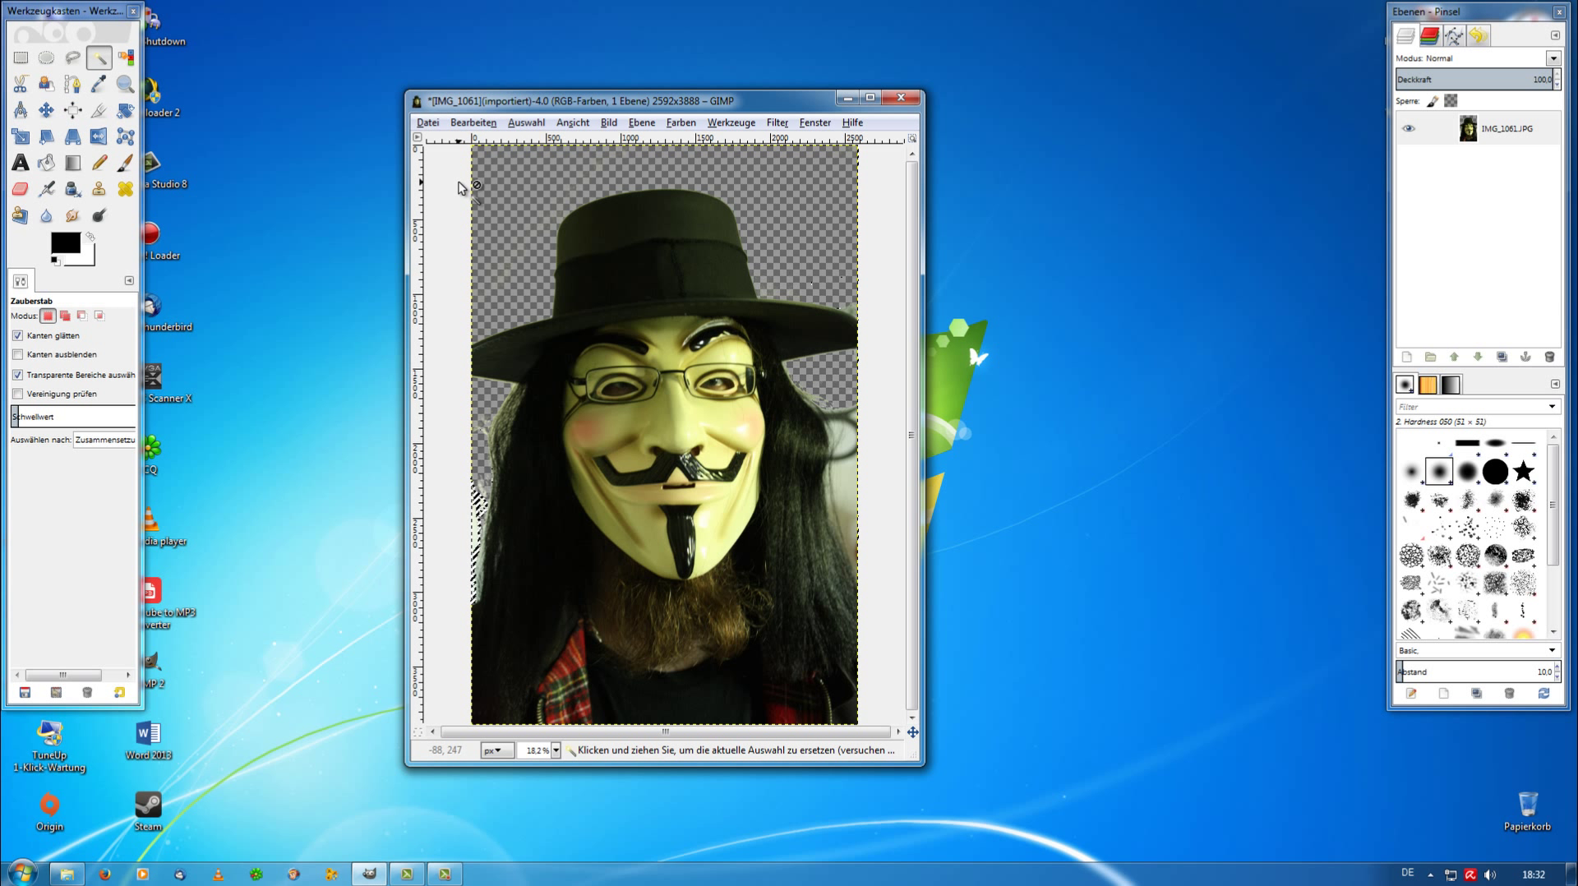
left_click(474, 125)
left_click(488, 342)
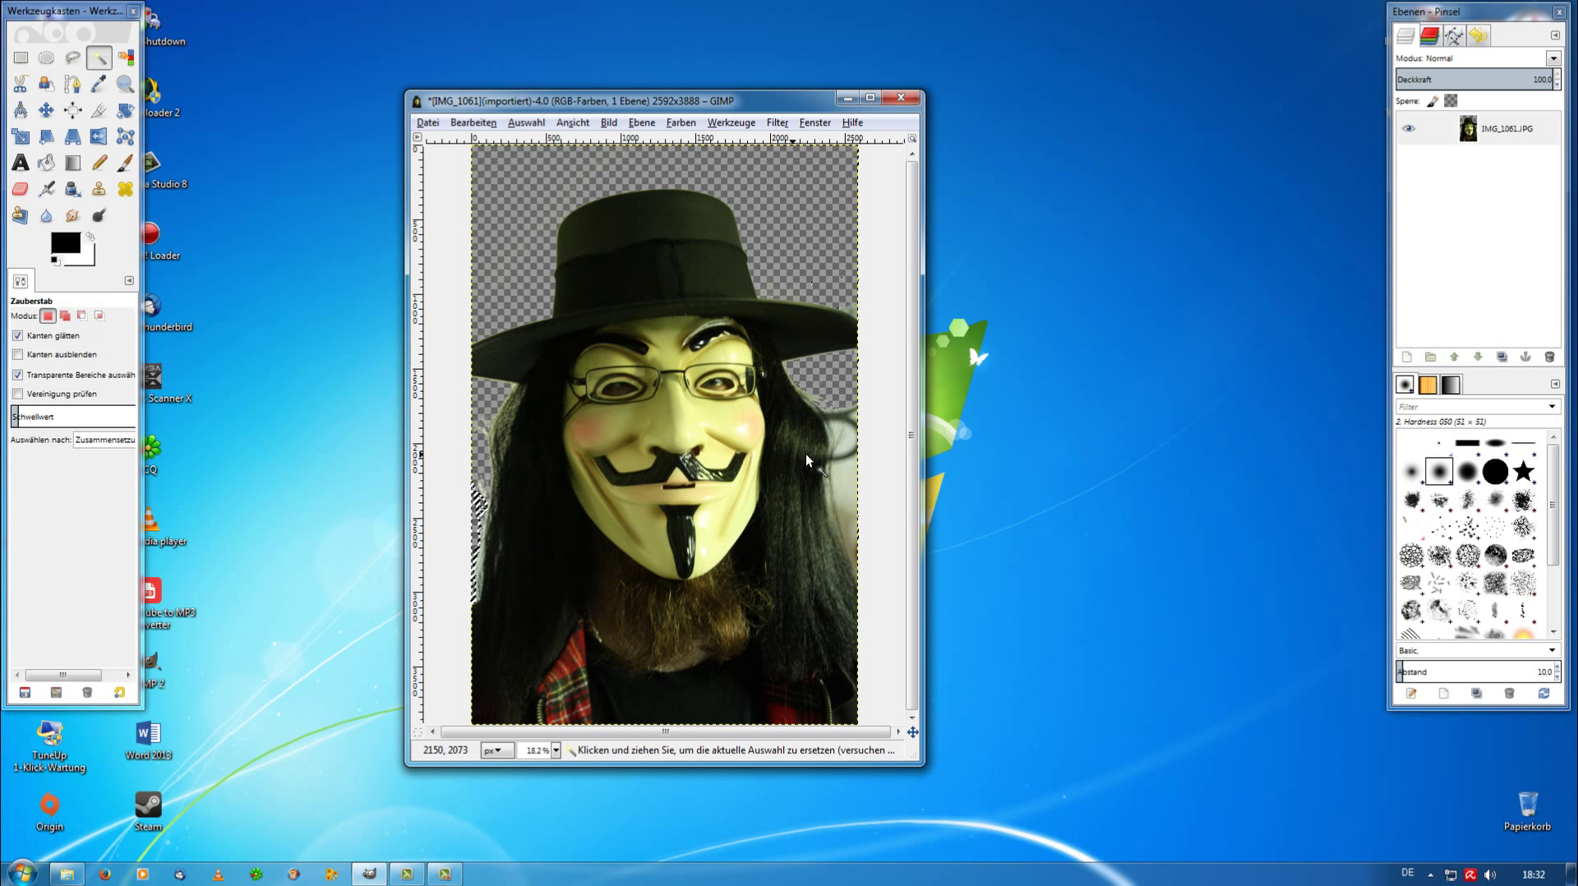
Step: Select and delete the grey patches right of the face and along the right edge
left_click(836, 444)
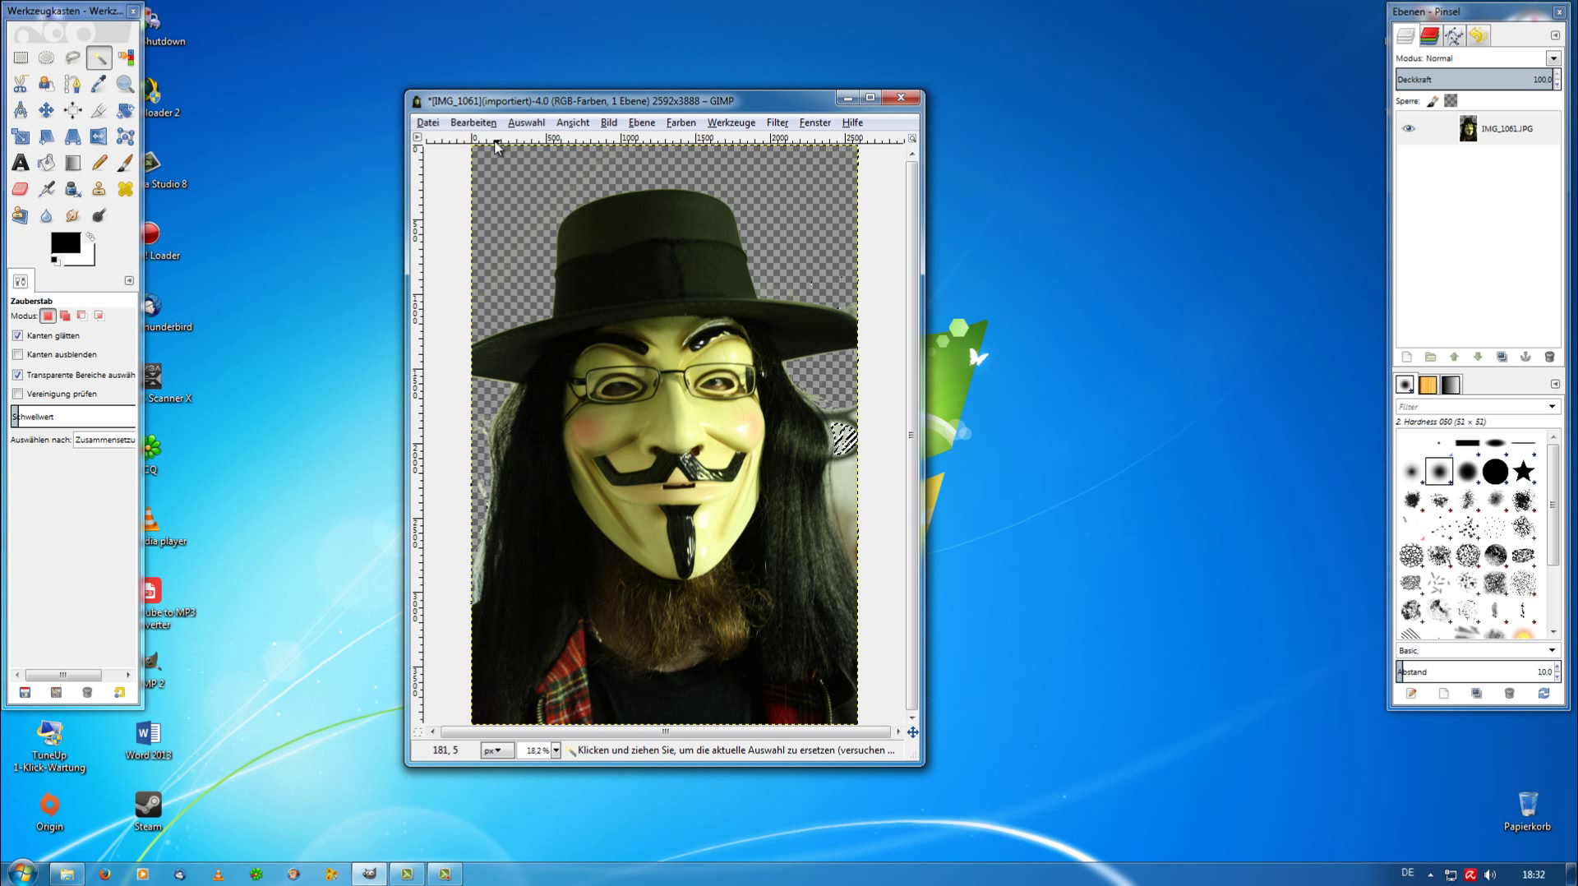
left_click(474, 123)
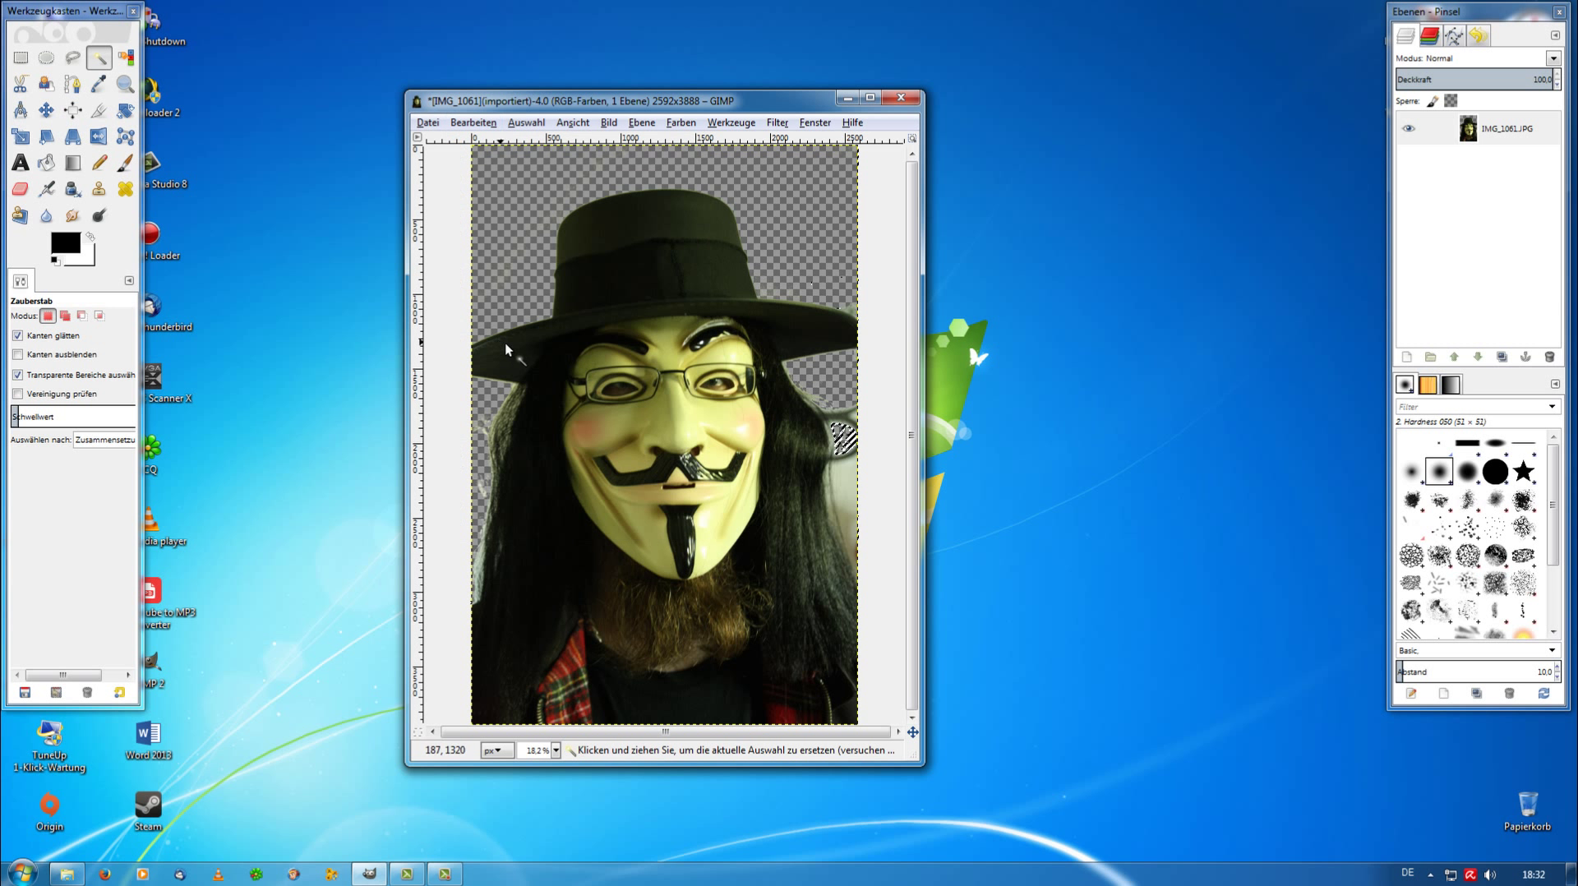
left_click(492, 342)
left_click(846, 502)
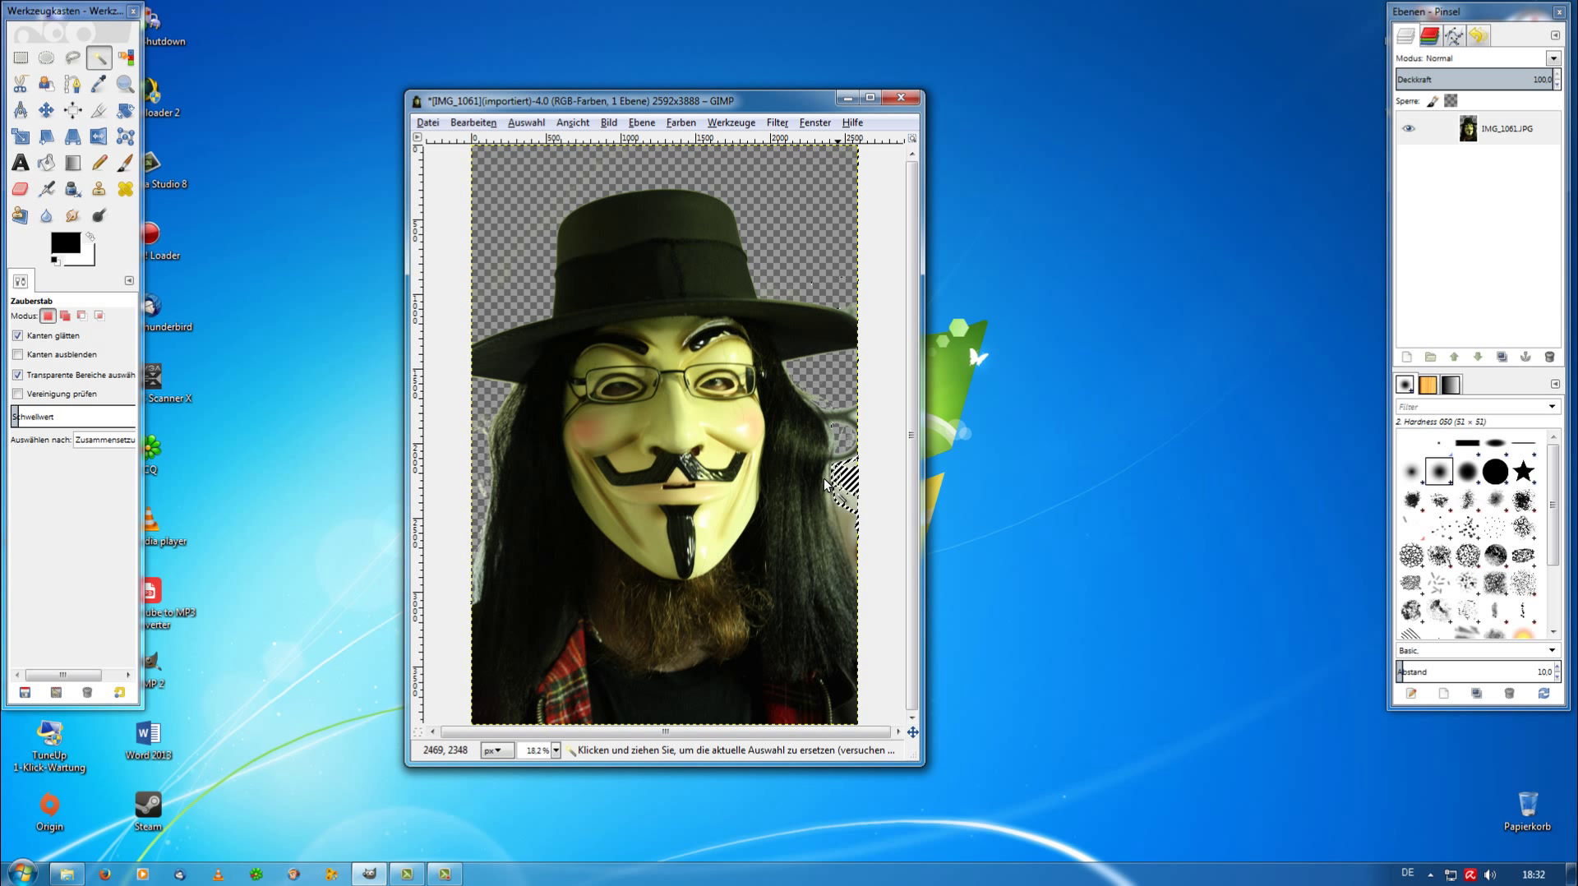
left_click(474, 123)
left_click(491, 342)
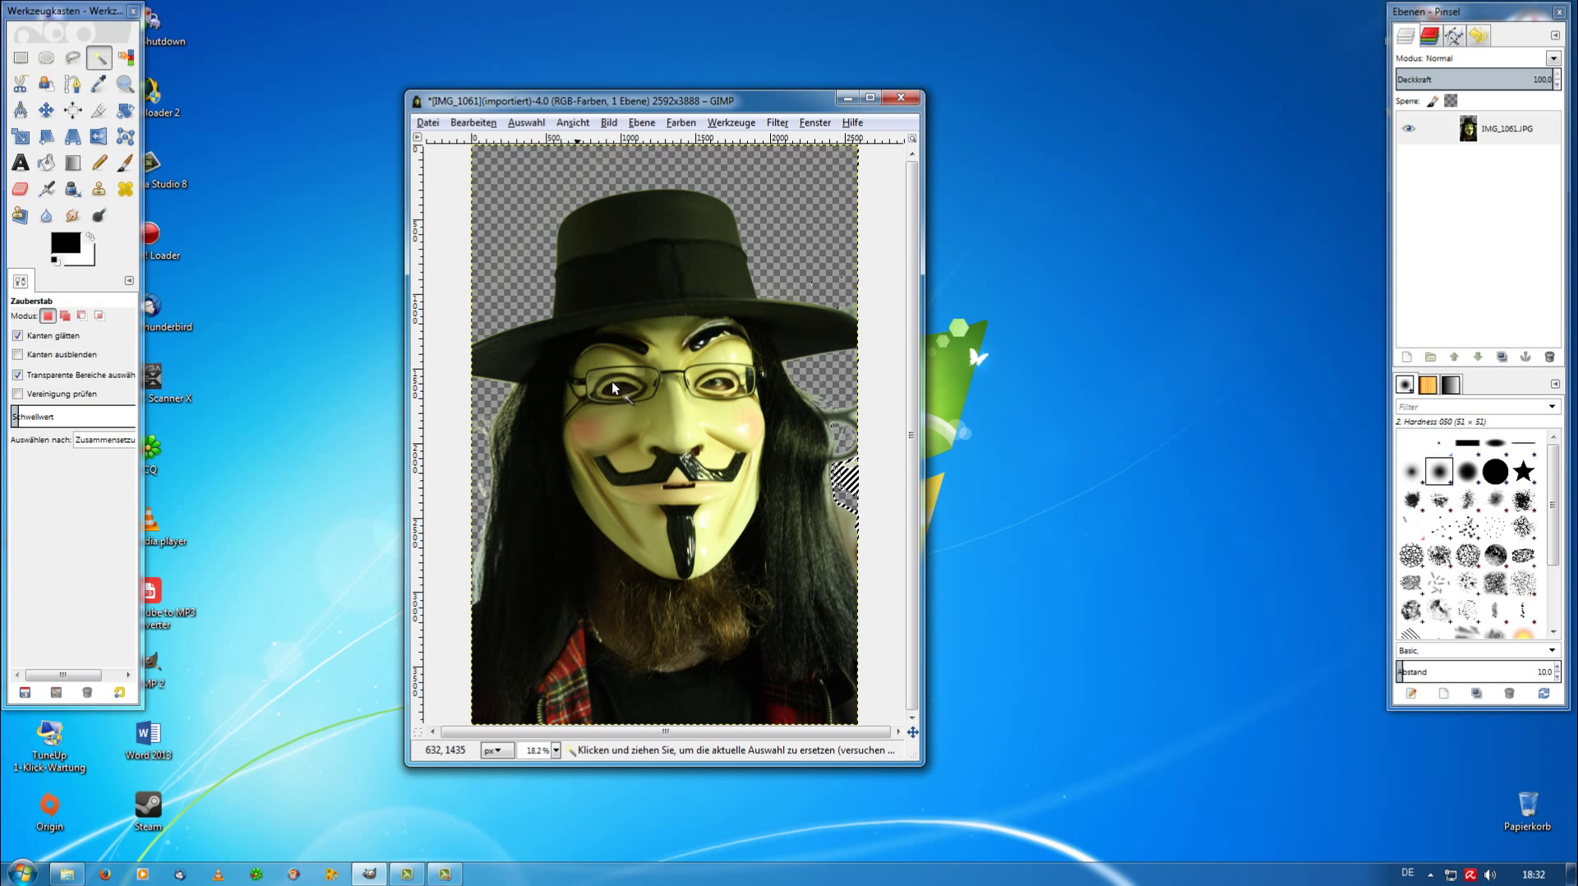
left_click(849, 533)
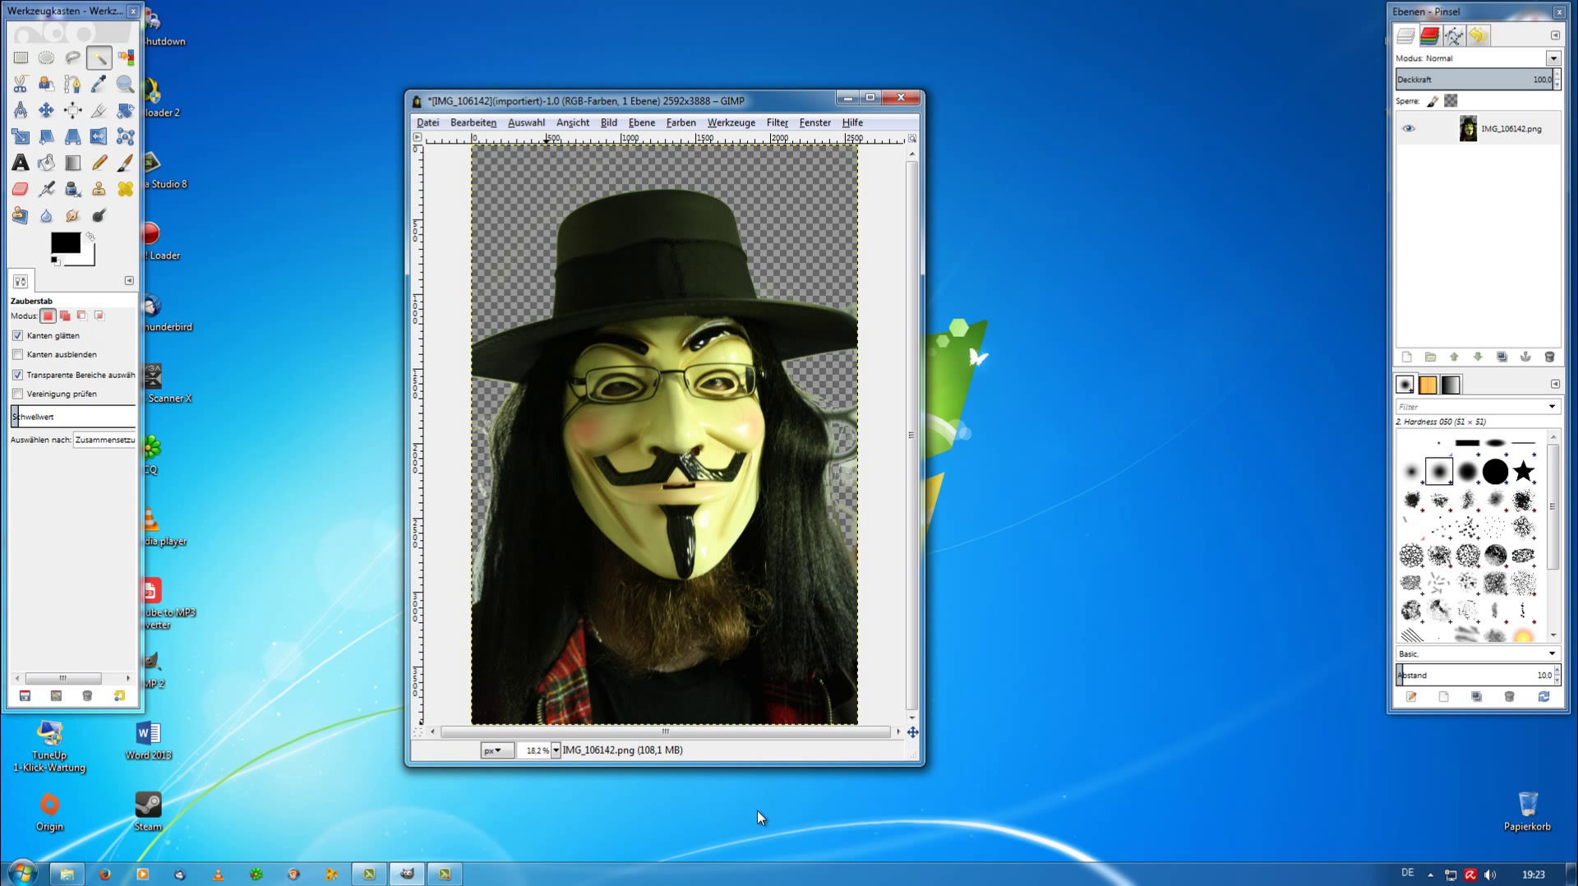
Step: Zoom to 100 % and scroll over to the portrait's right edge
left_click(555, 749)
left_click(548, 643)
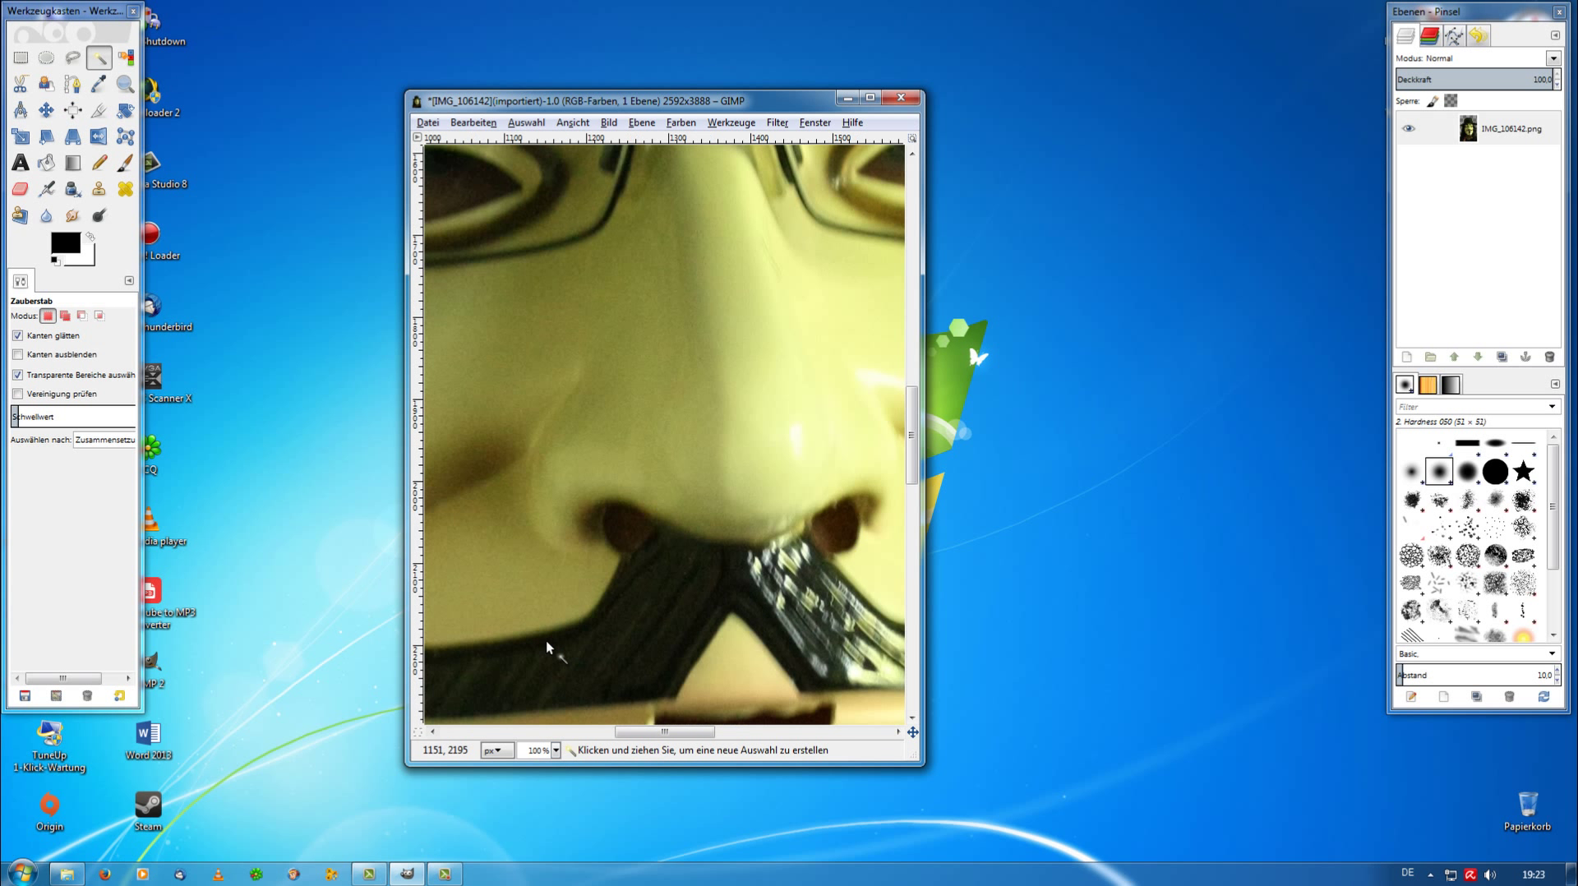
left_click_drag(693, 730, 920, 657)
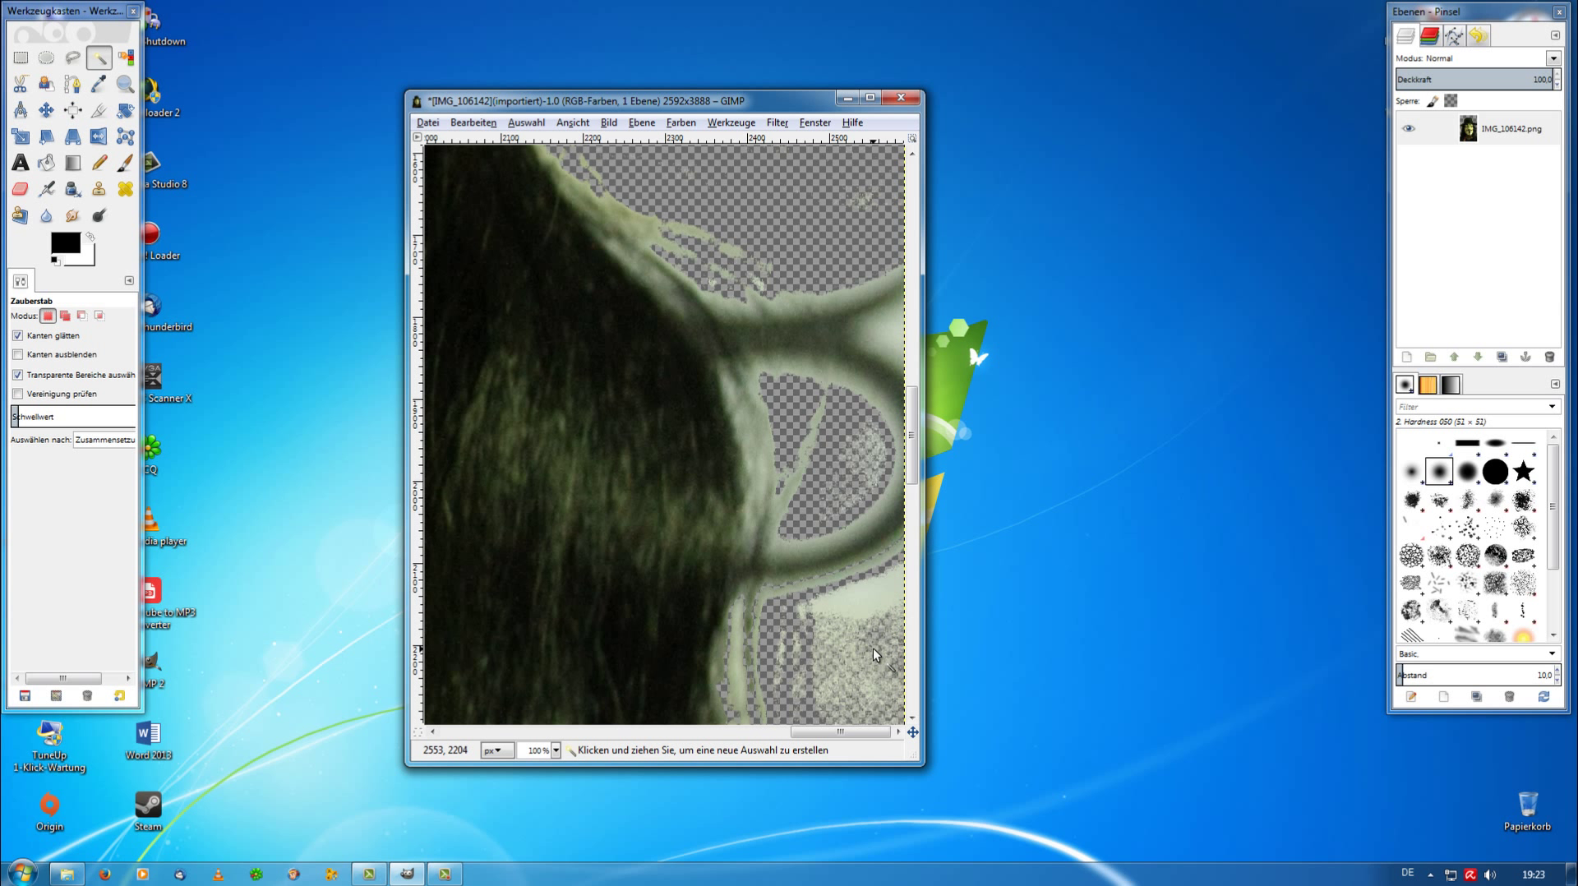
left_click_drag(910, 472, 930, 401)
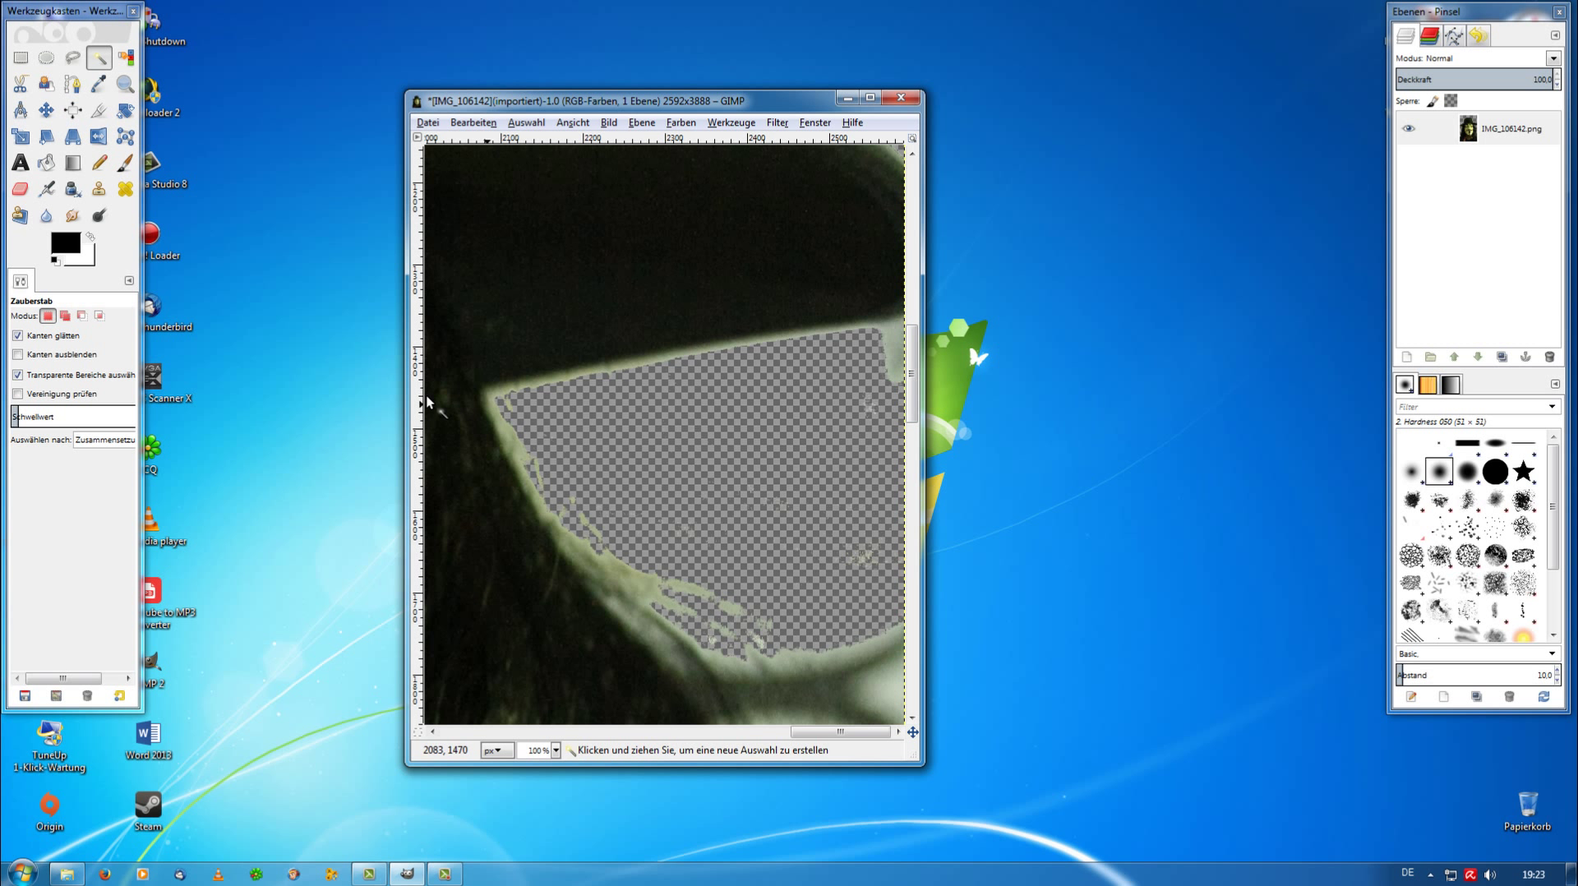
Step: Erase the pale green fringe beside the hat brim, then zoom back out to the whole image
left_click(20, 188)
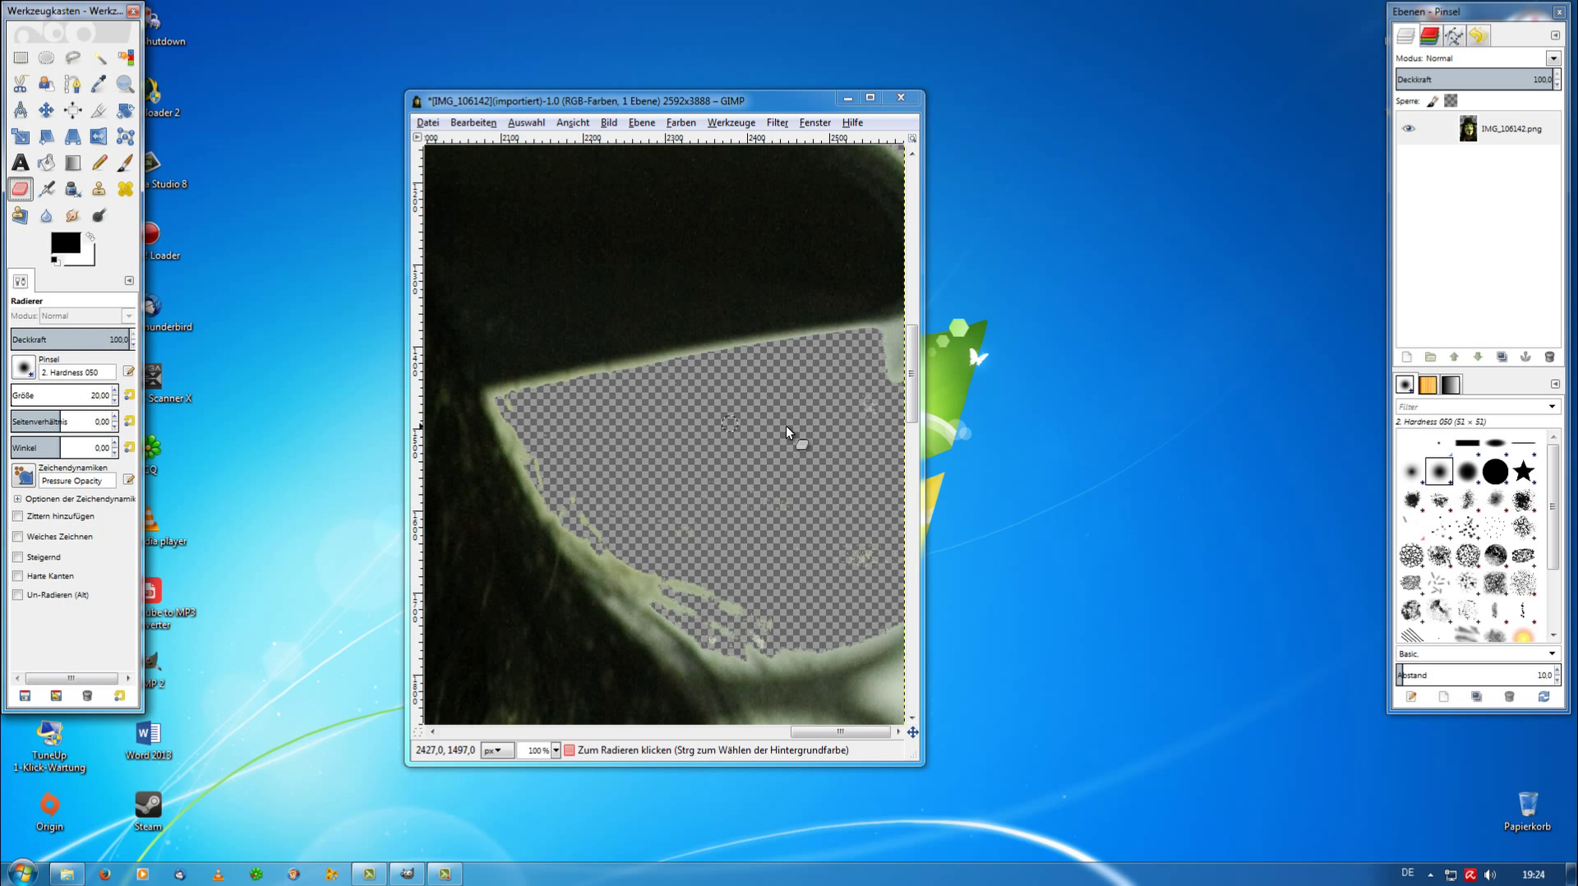
left_click(894, 369)
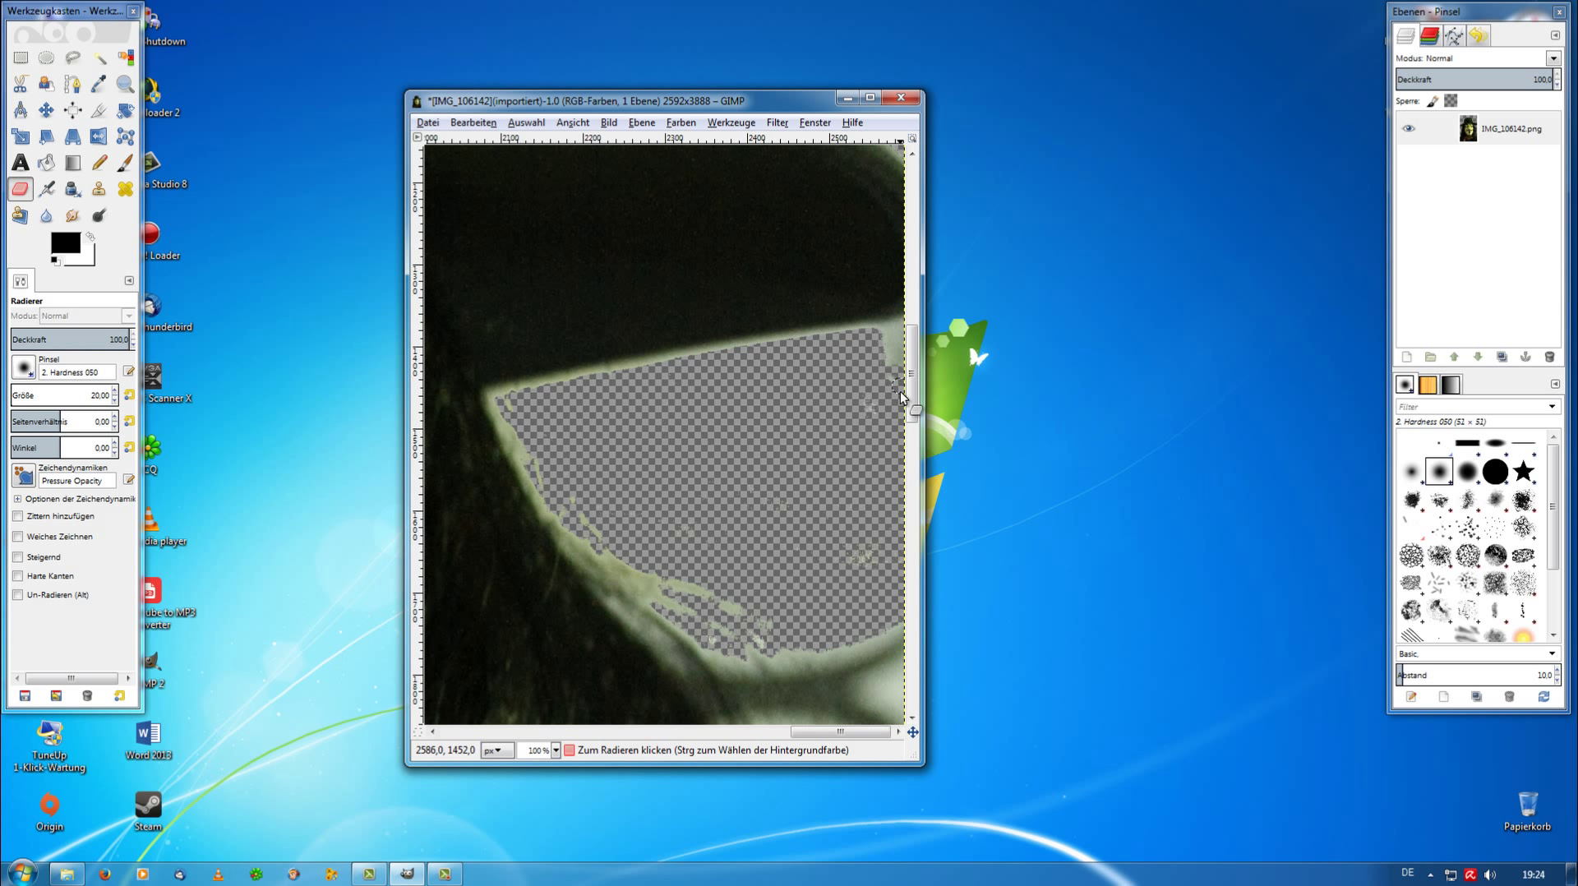
left_click(857, 406)
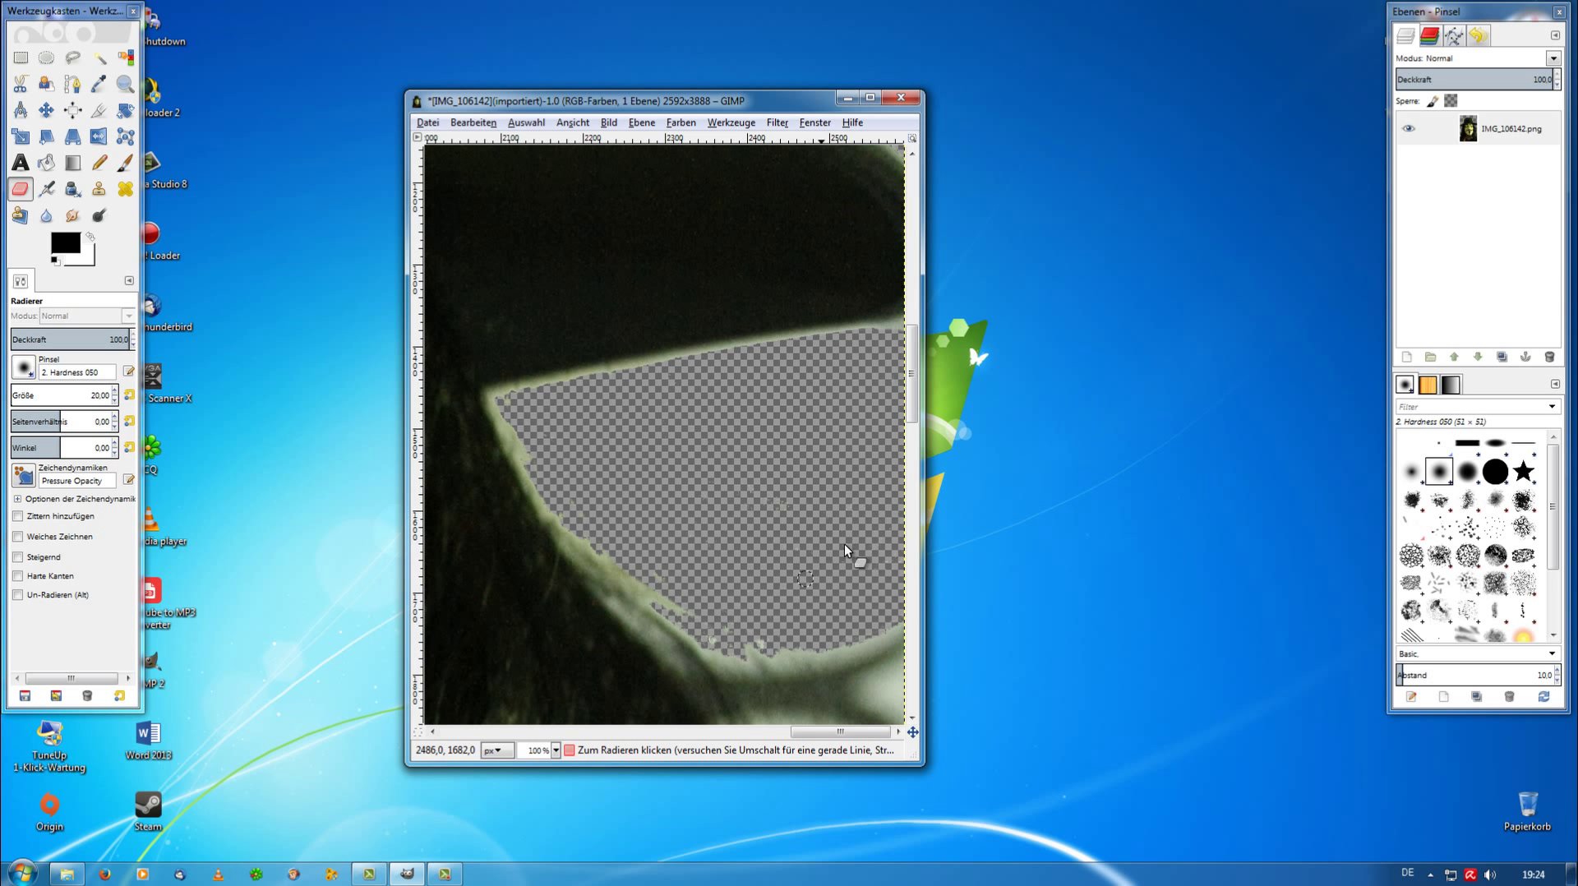
scroll(896, 411, "up", 6)
scroll(883, 443, "down", 2)
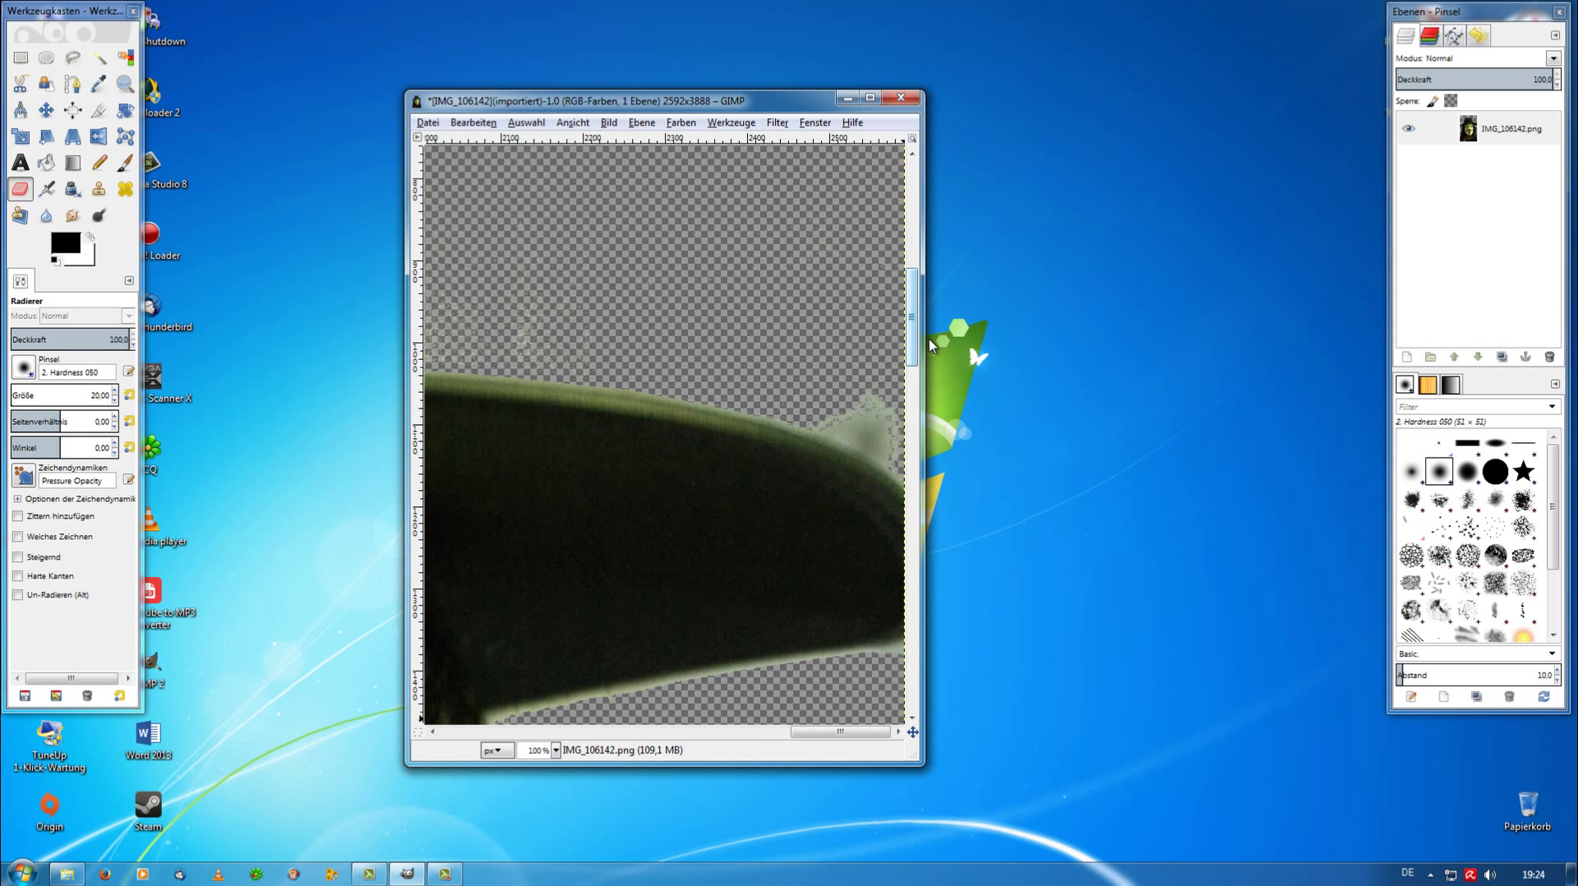
left_click_drag(859, 397, 850, 427)
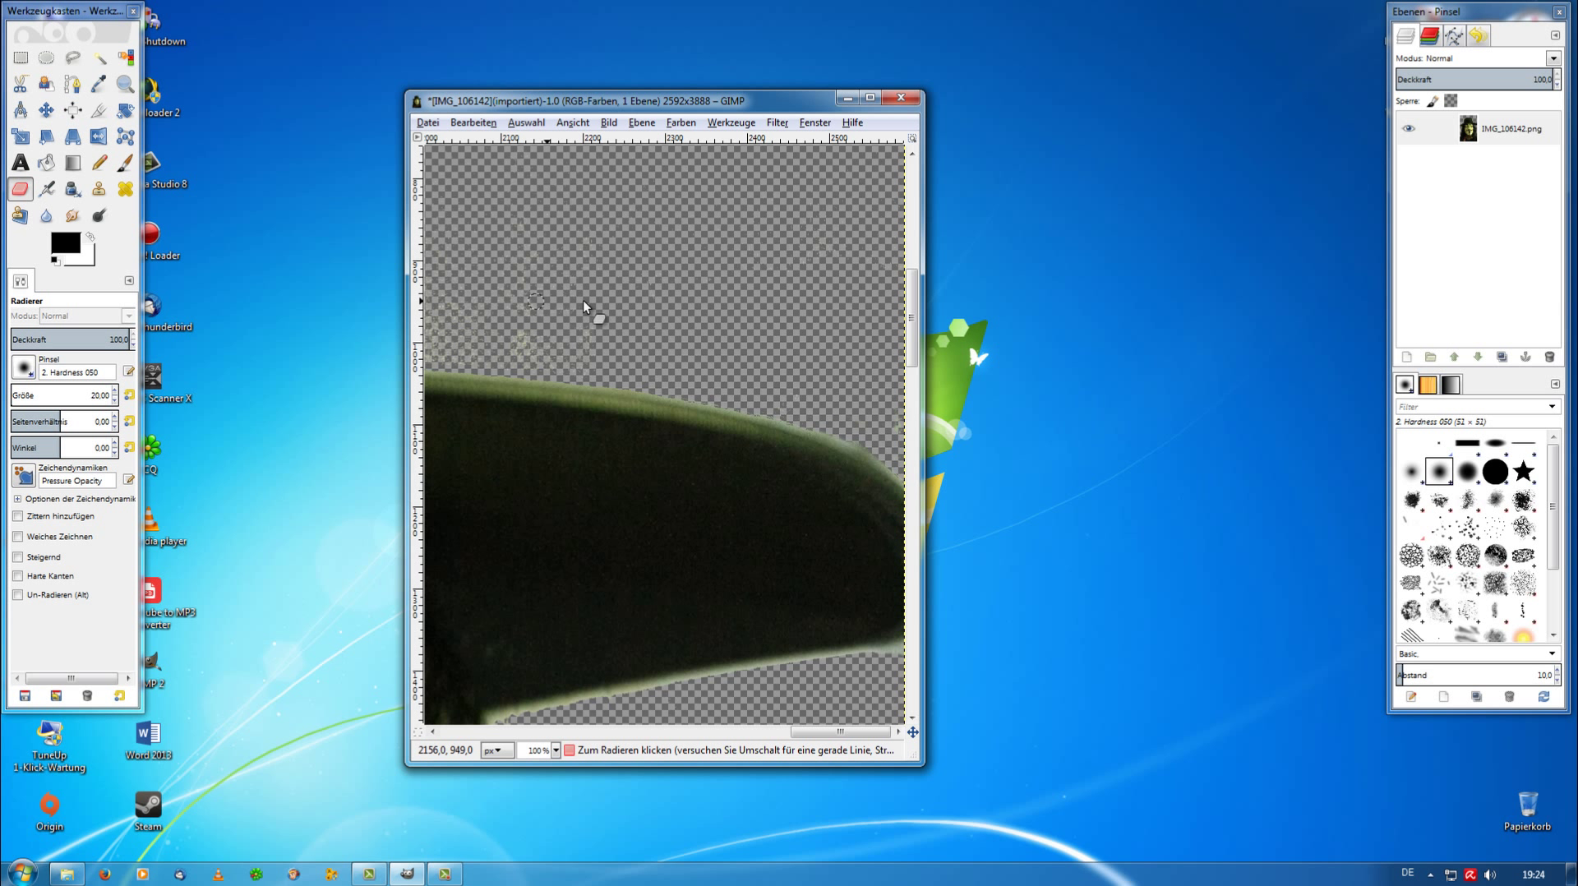
left_click(554, 750)
left_click(539, 734)
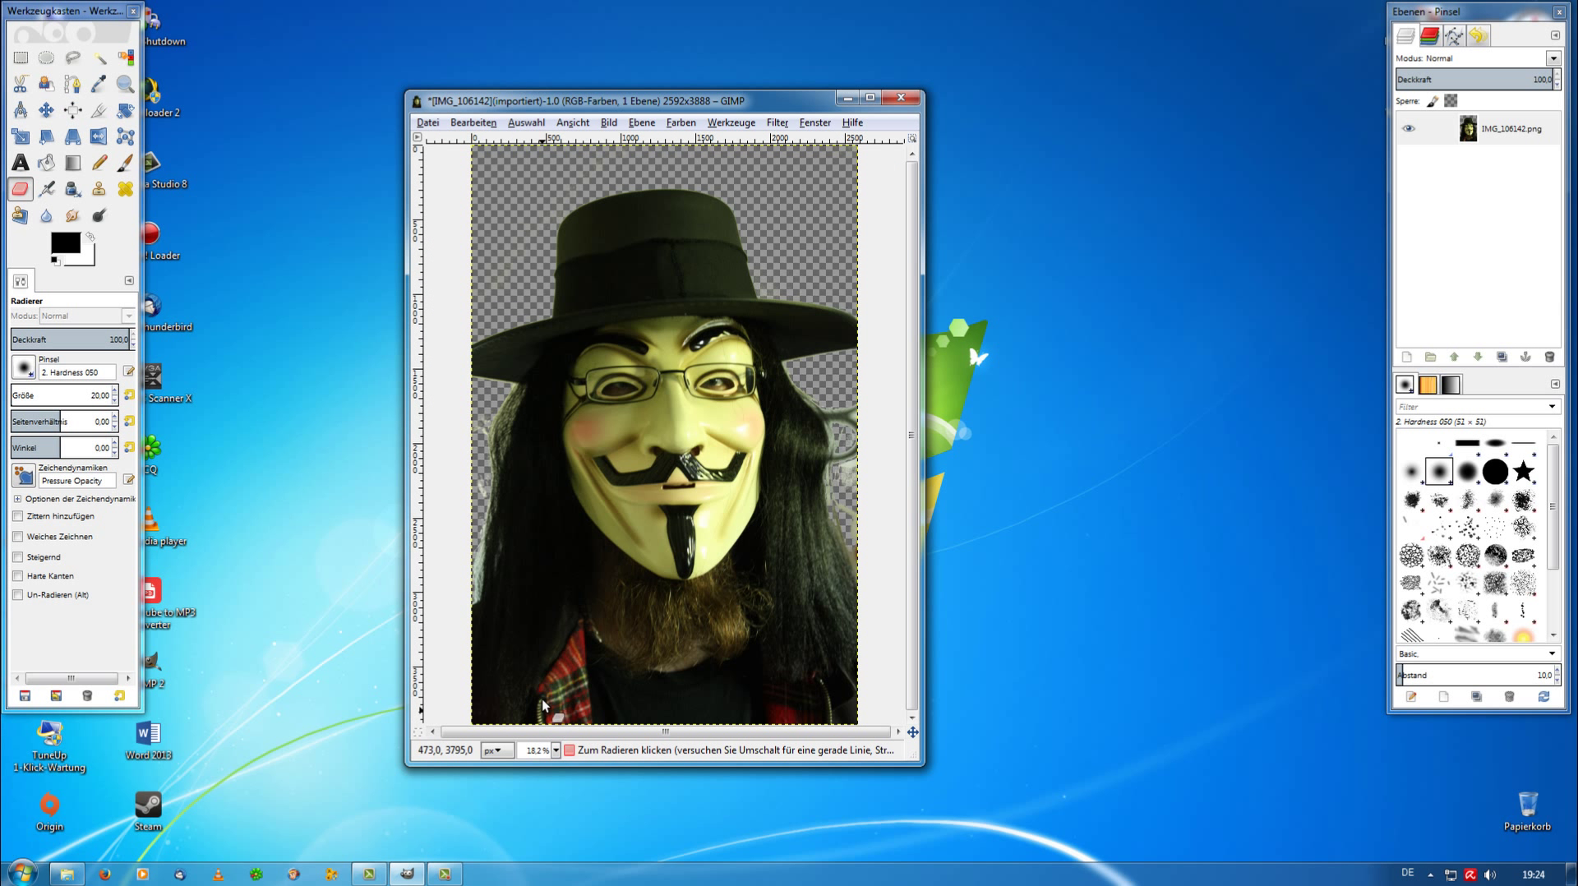
Step: Export the portrait as IMG_106143.png, keeping the default PNG options
left_click(424, 122)
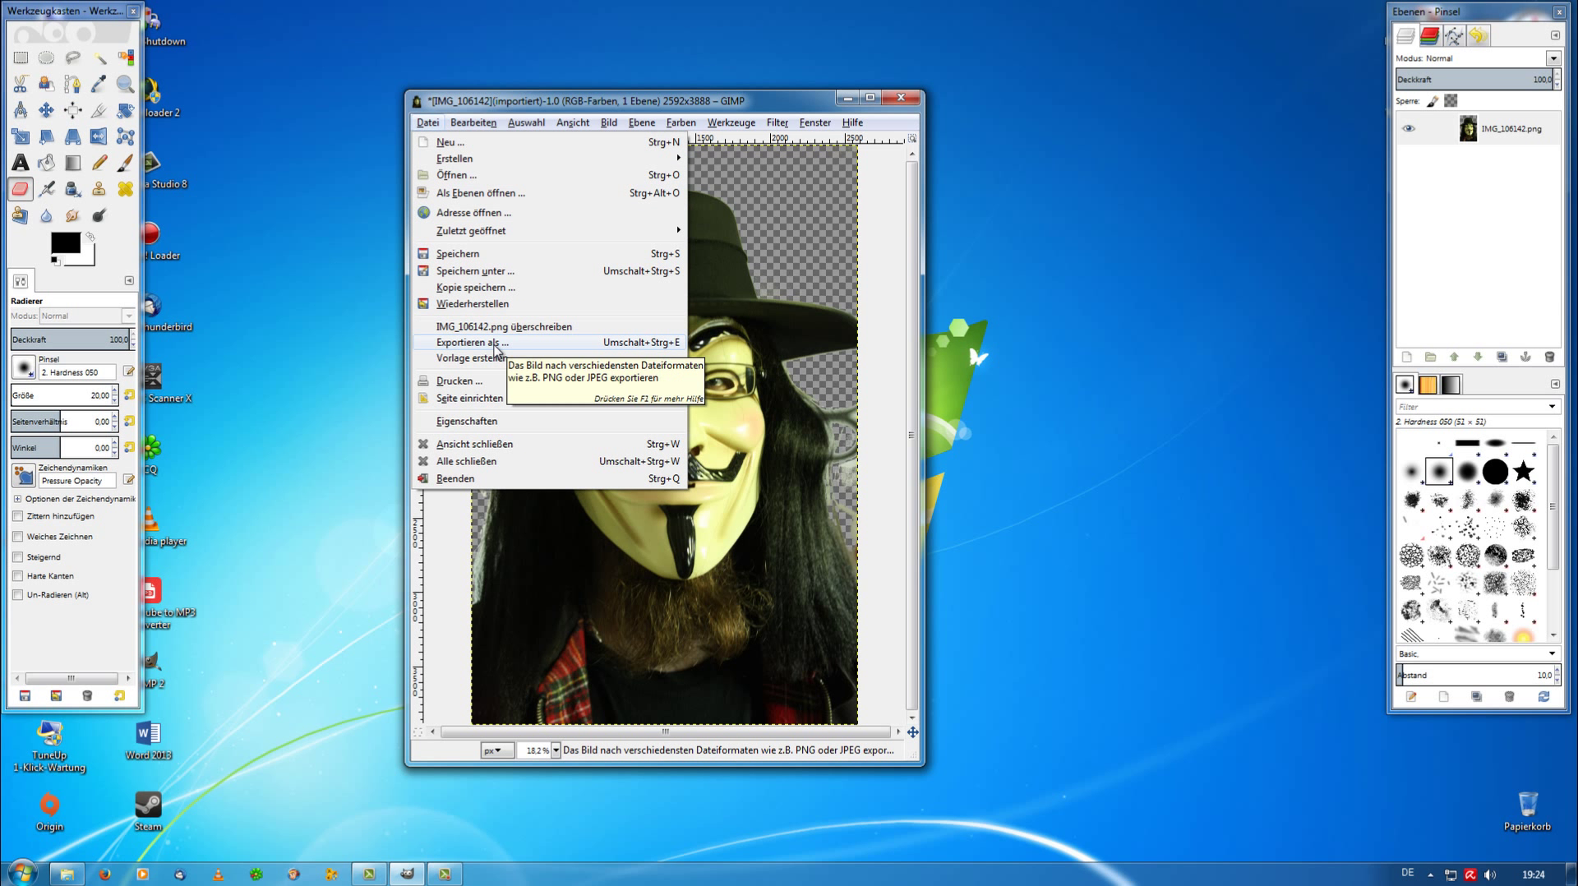
left_click(496, 343)
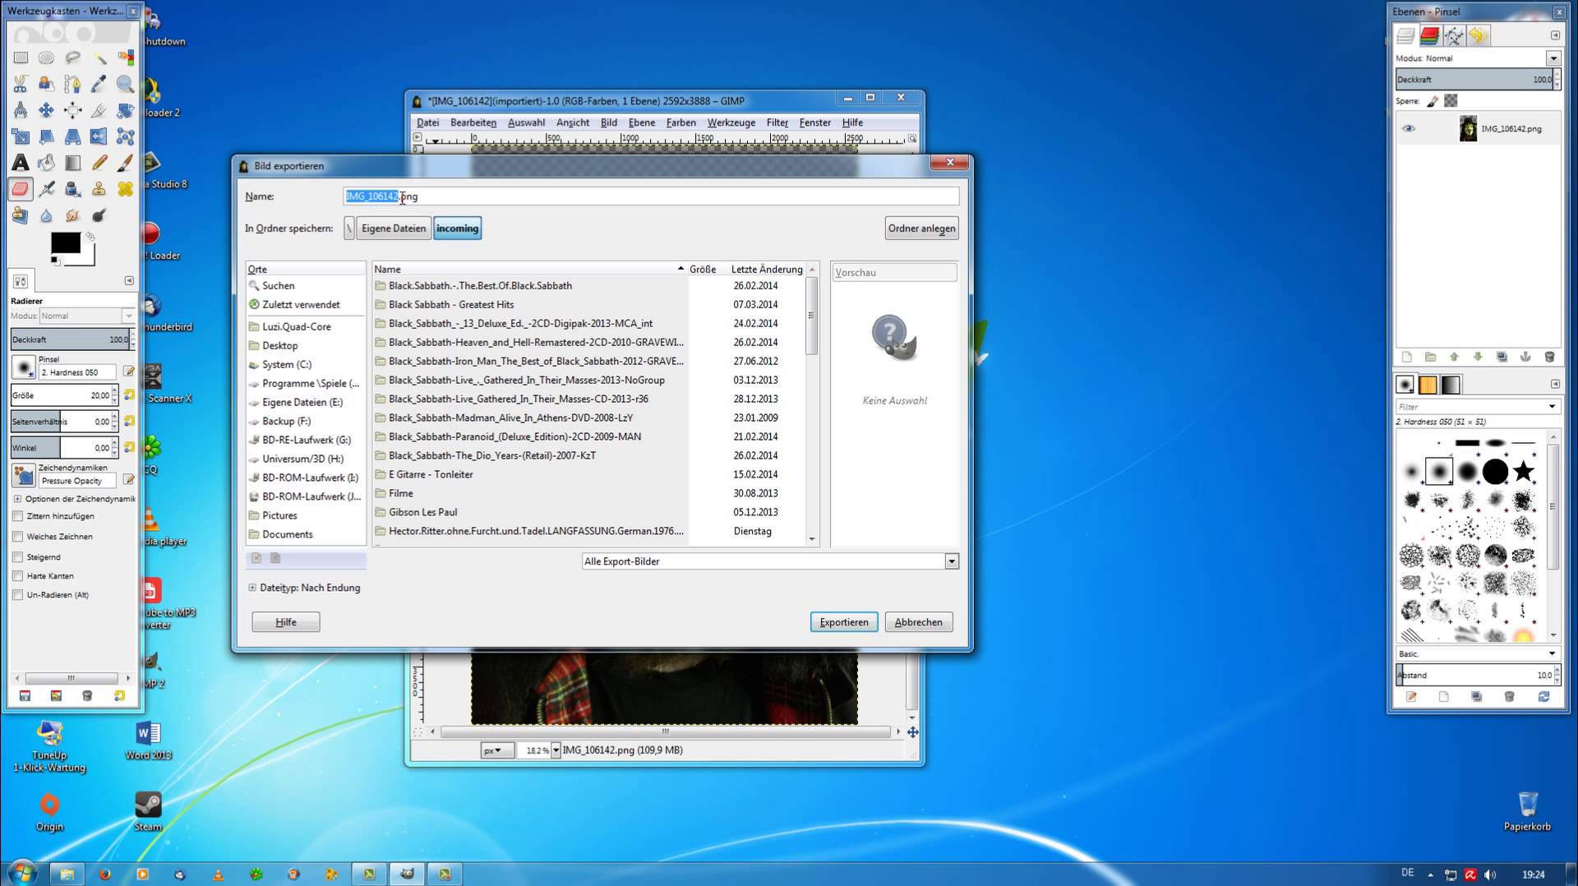
left_click_drag(401, 198, 424, 198)
left_click(394, 196)
key("BackSpace")
type("3")
left_click(860, 630)
left_click(860, 629)
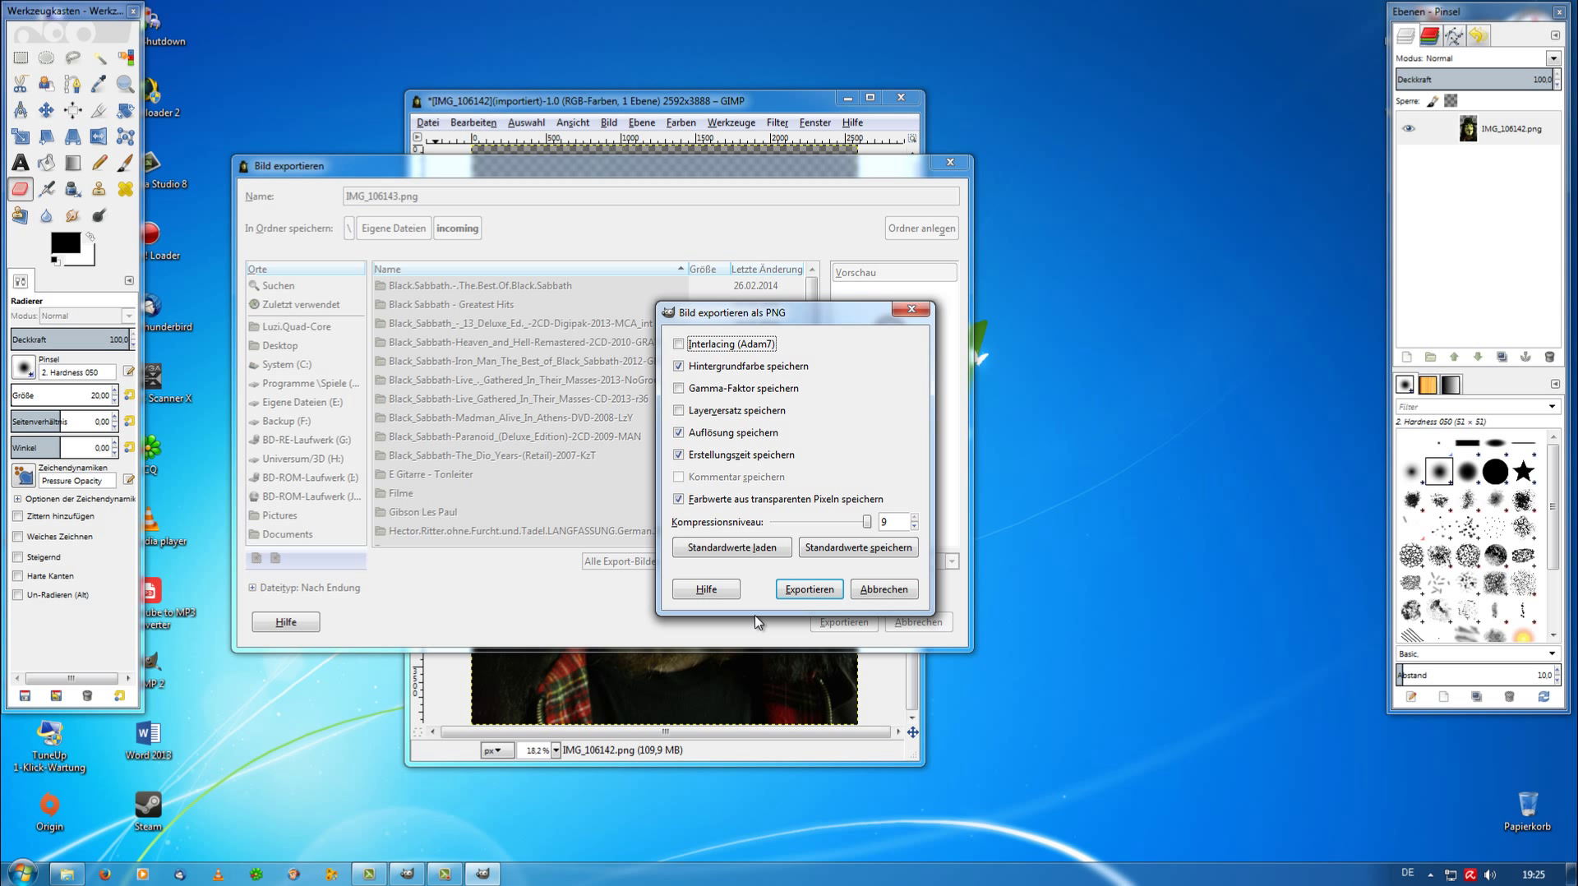
left_click(809, 589)
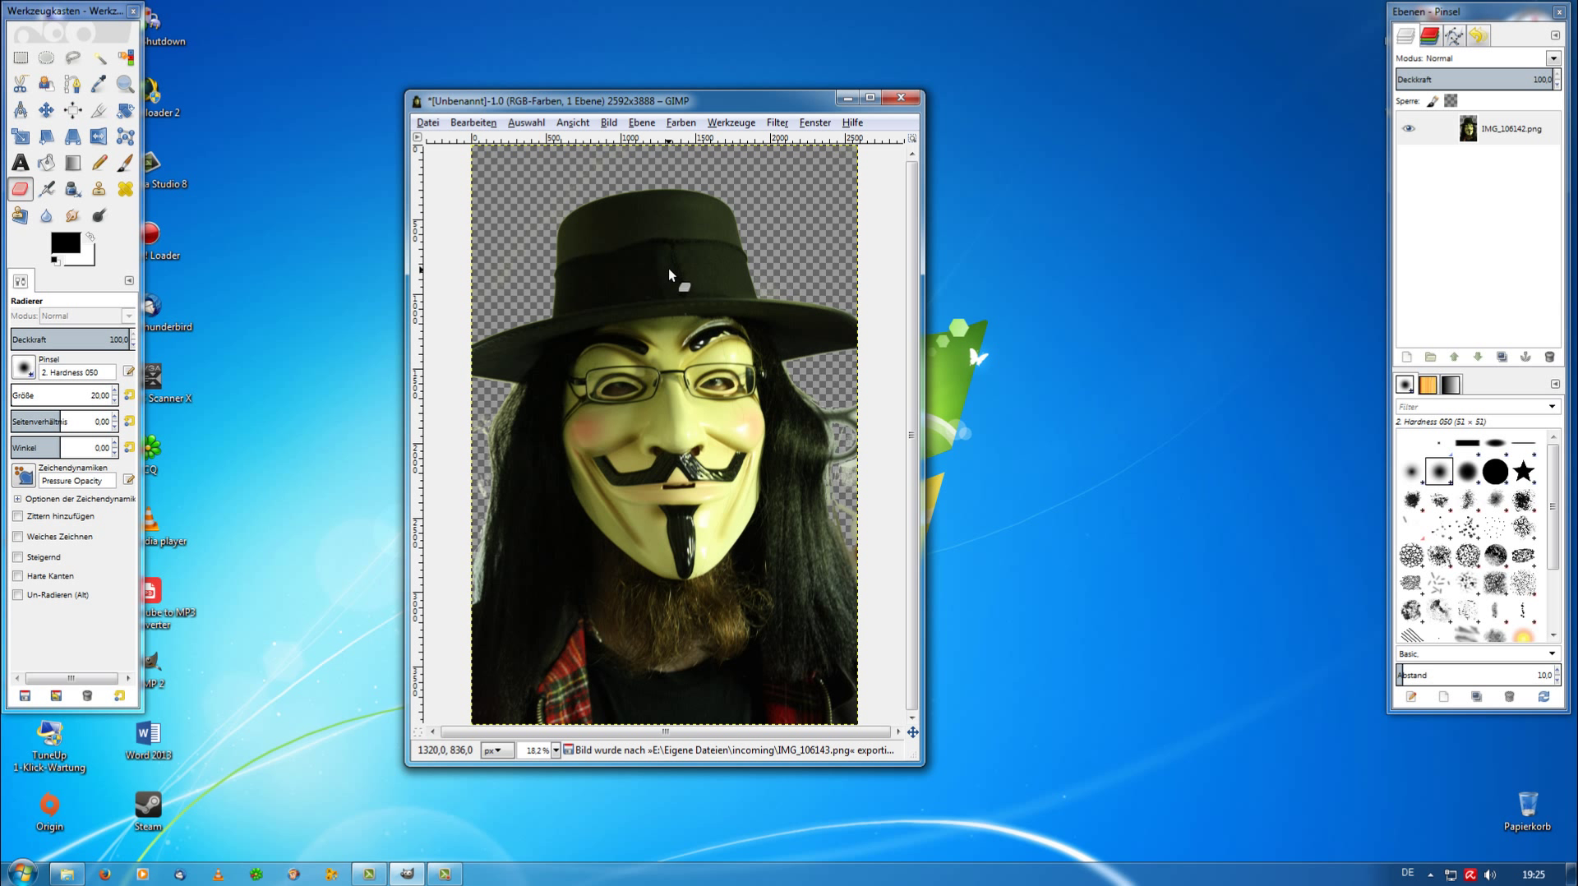
Step: Apply Farbe zu Transparenz to the portrait after checking its live preview
left_click(680, 122)
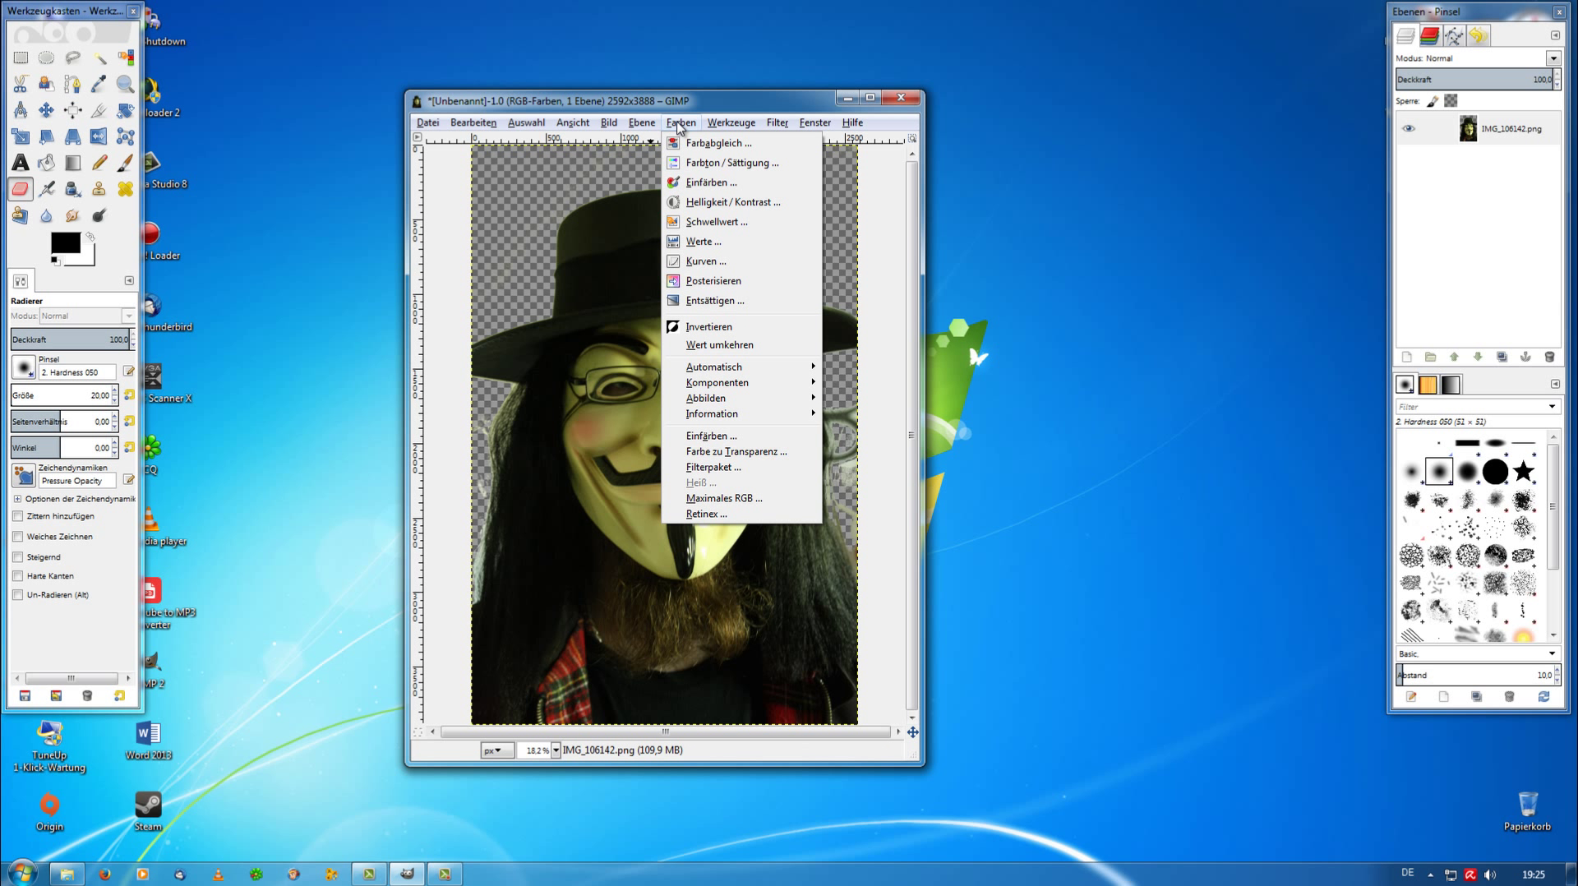
left_click(749, 452)
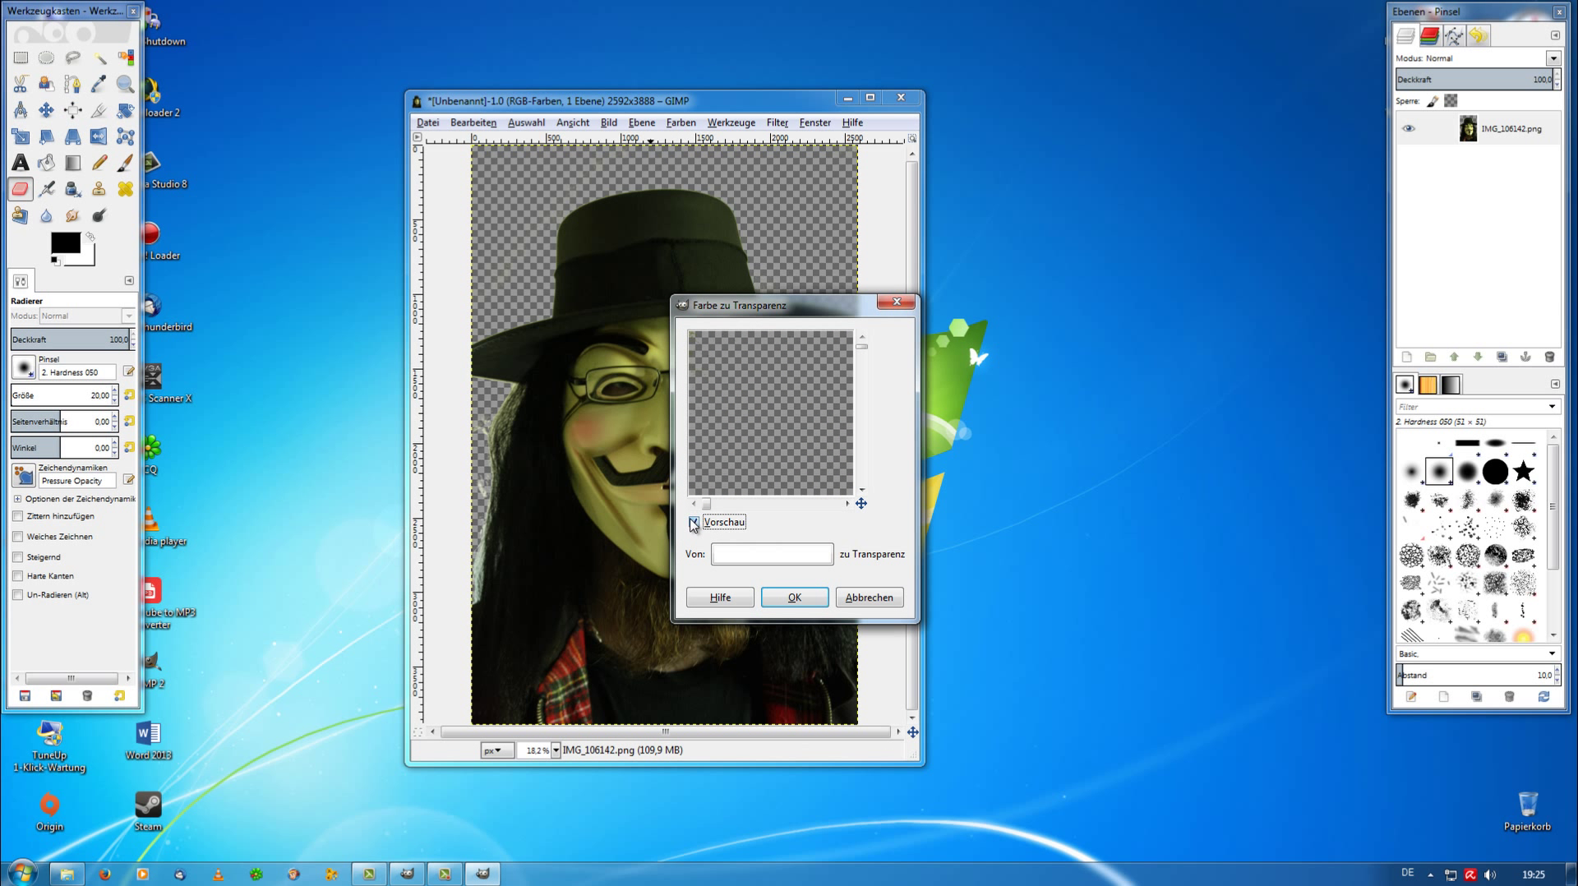
left_click(694, 523)
left_click_drag(860, 503, 888, 539)
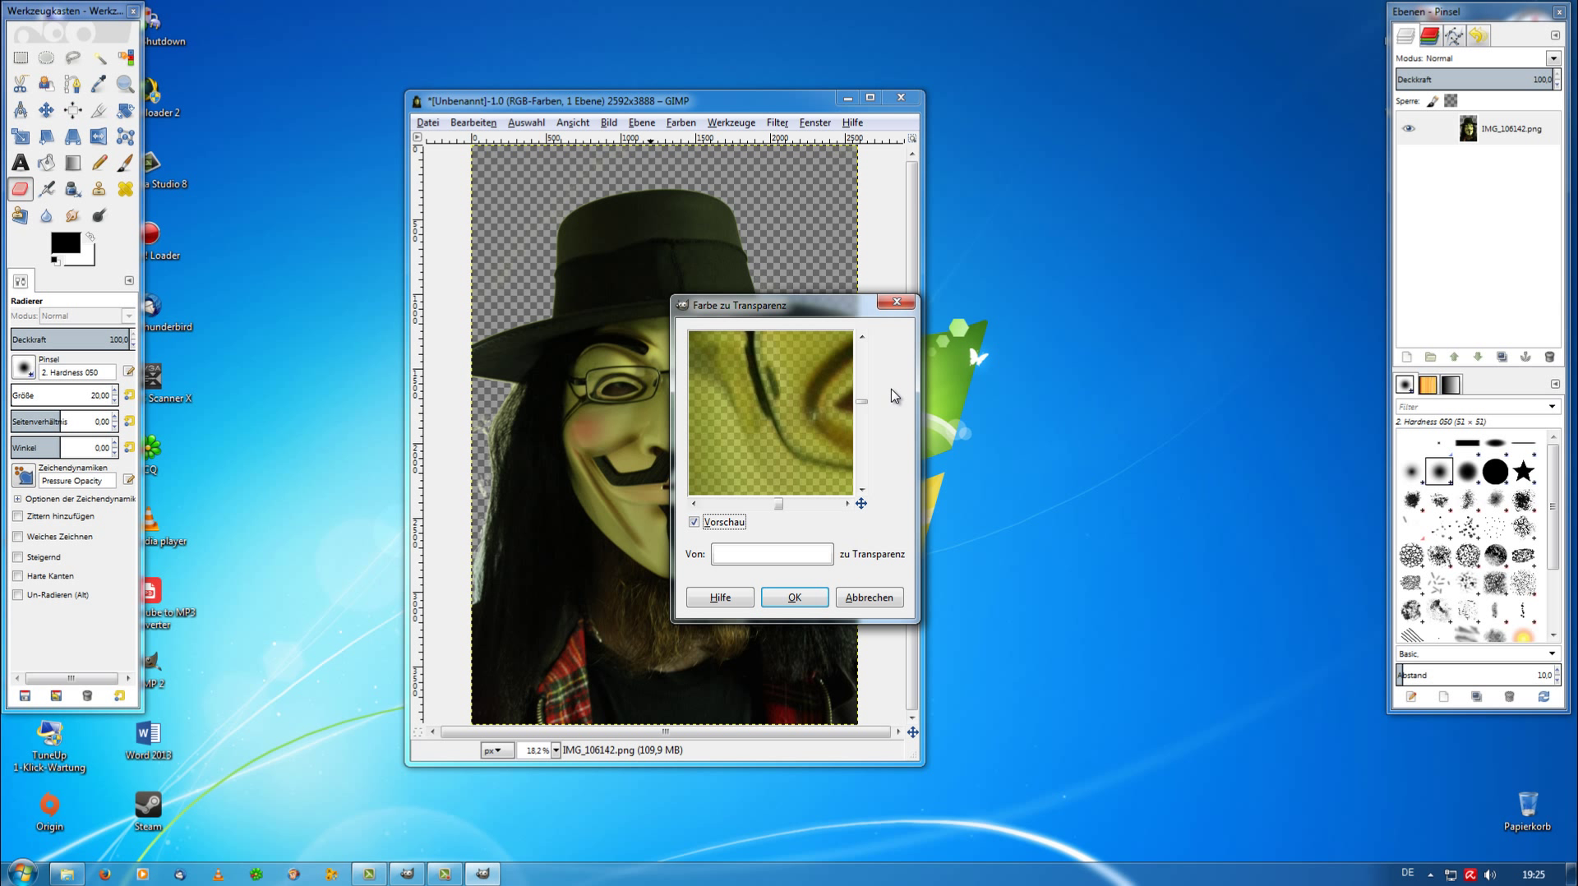
mouse_move(861, 401)
left_mouse_down()
mouse_move(863, 381)
mouse_move(863, 403)
left_mouse_up()
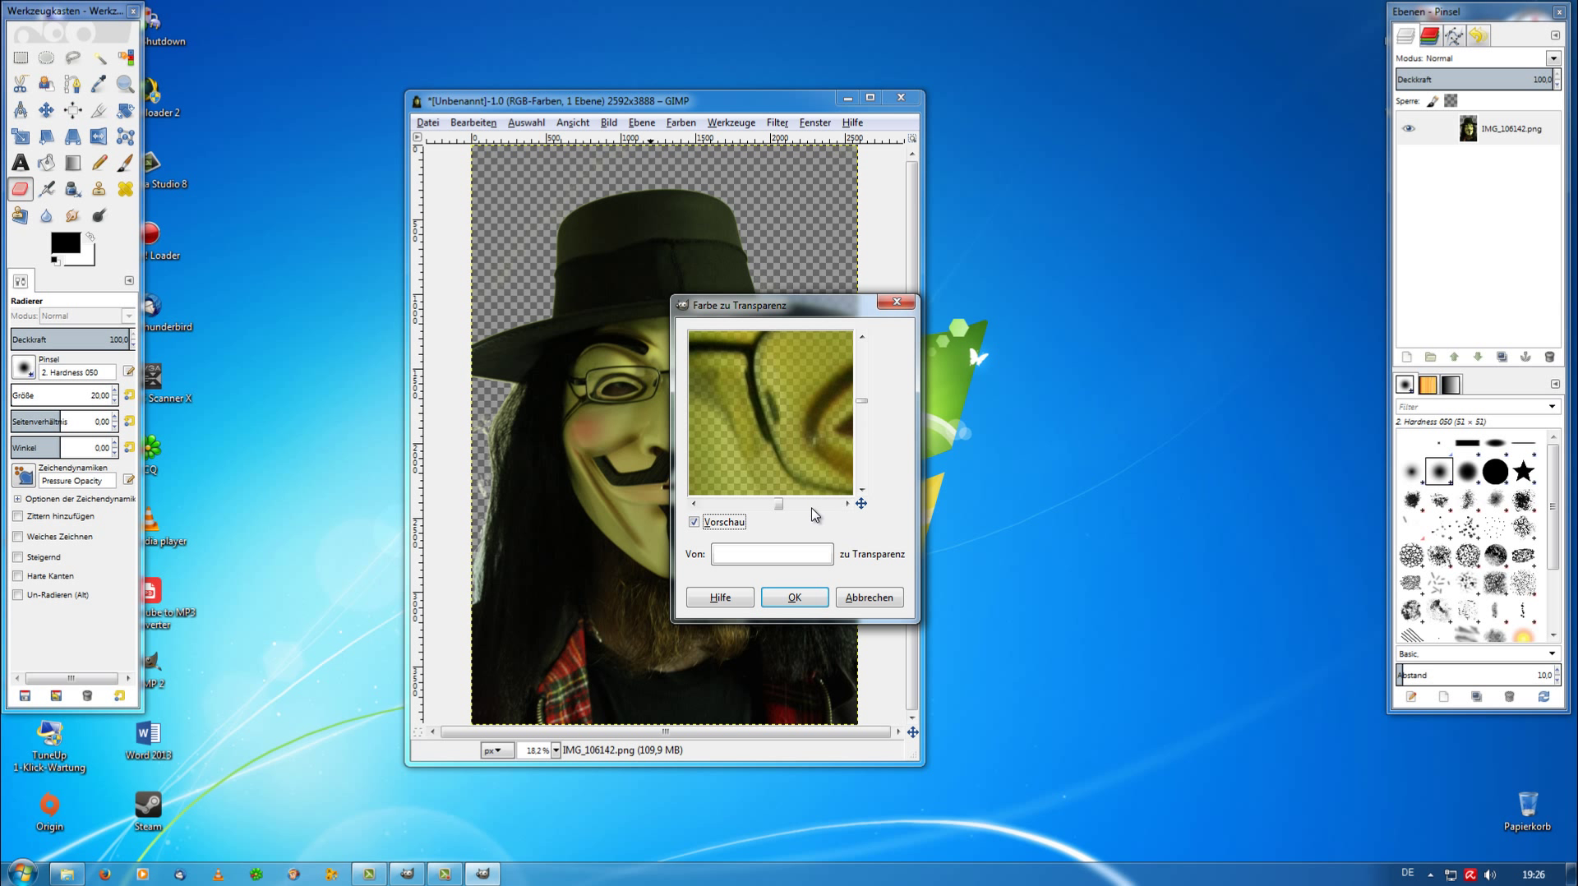
left_click_drag(781, 505, 807, 504)
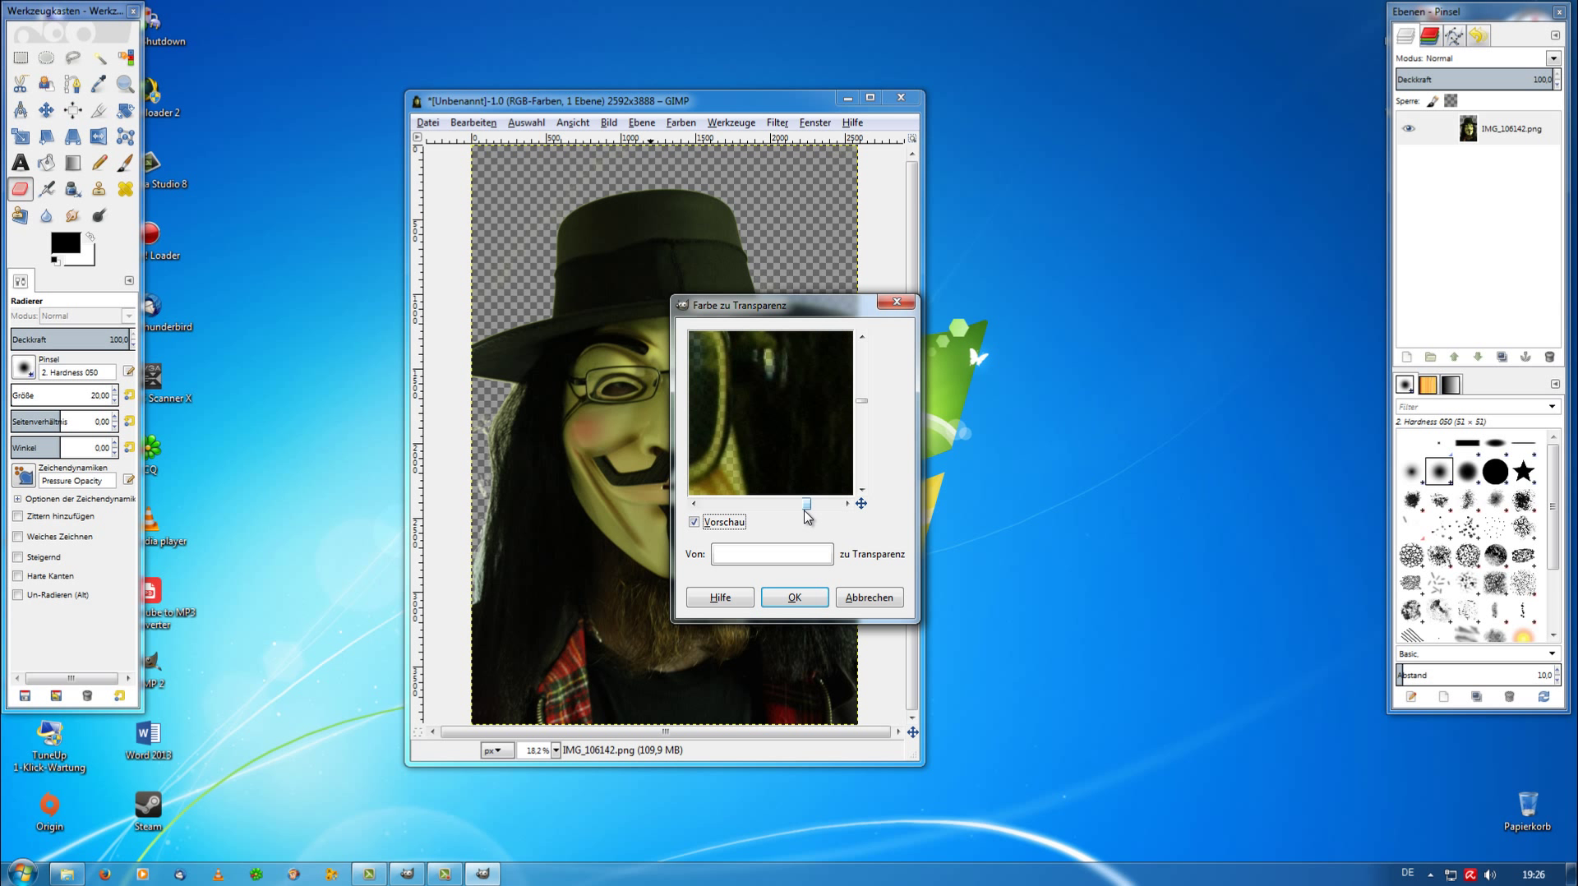
left_click(795, 600)
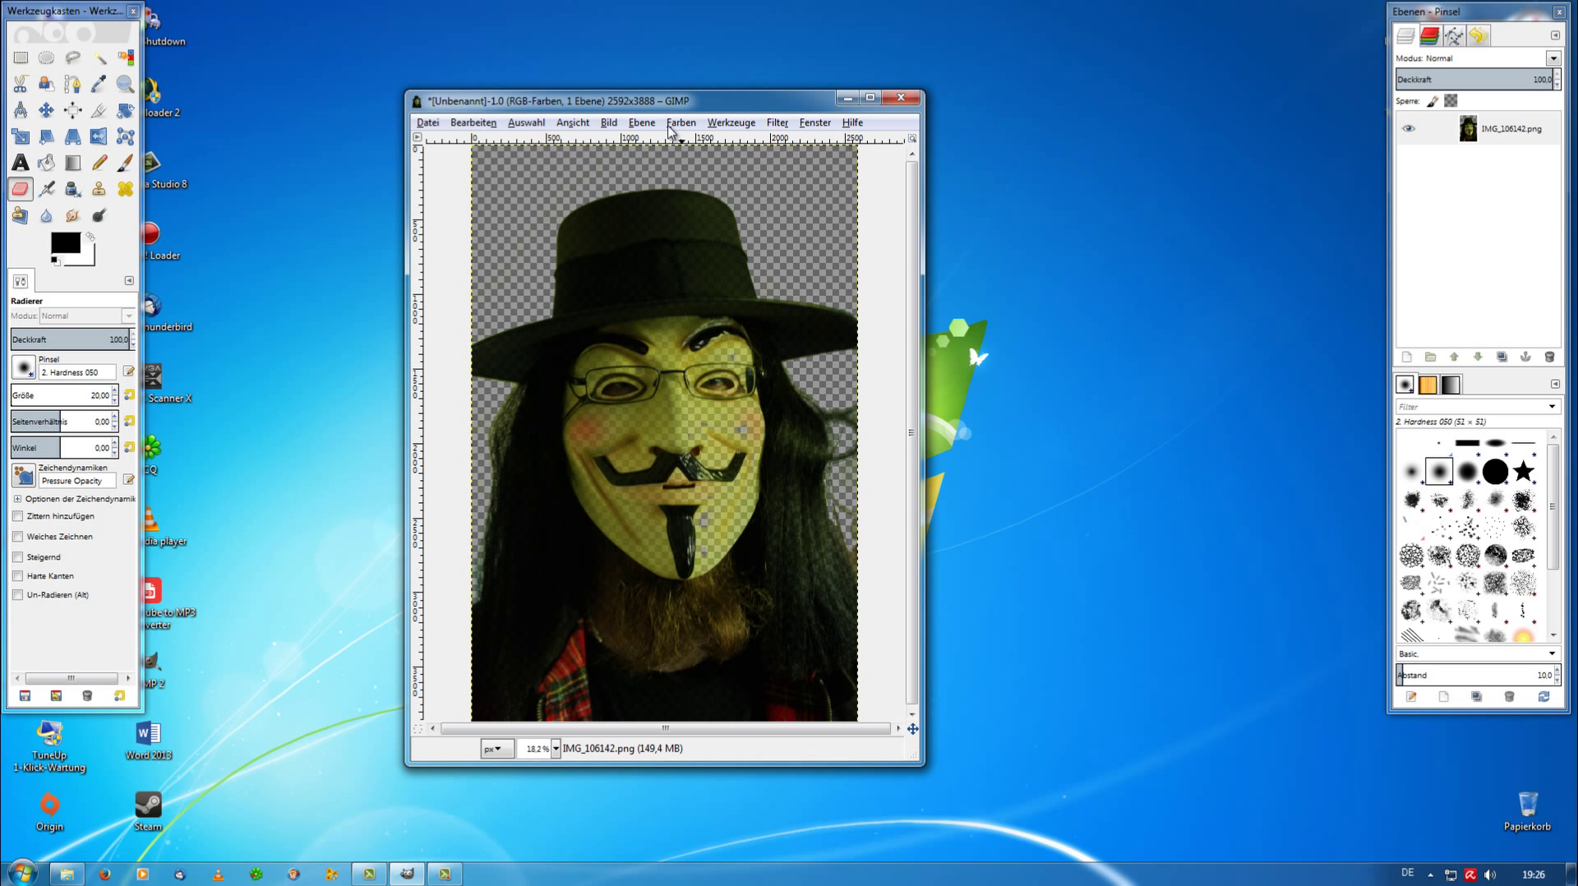
Step: Scale the image via Bild skalieren to width 250, height 375 pixels
left_click(610, 124)
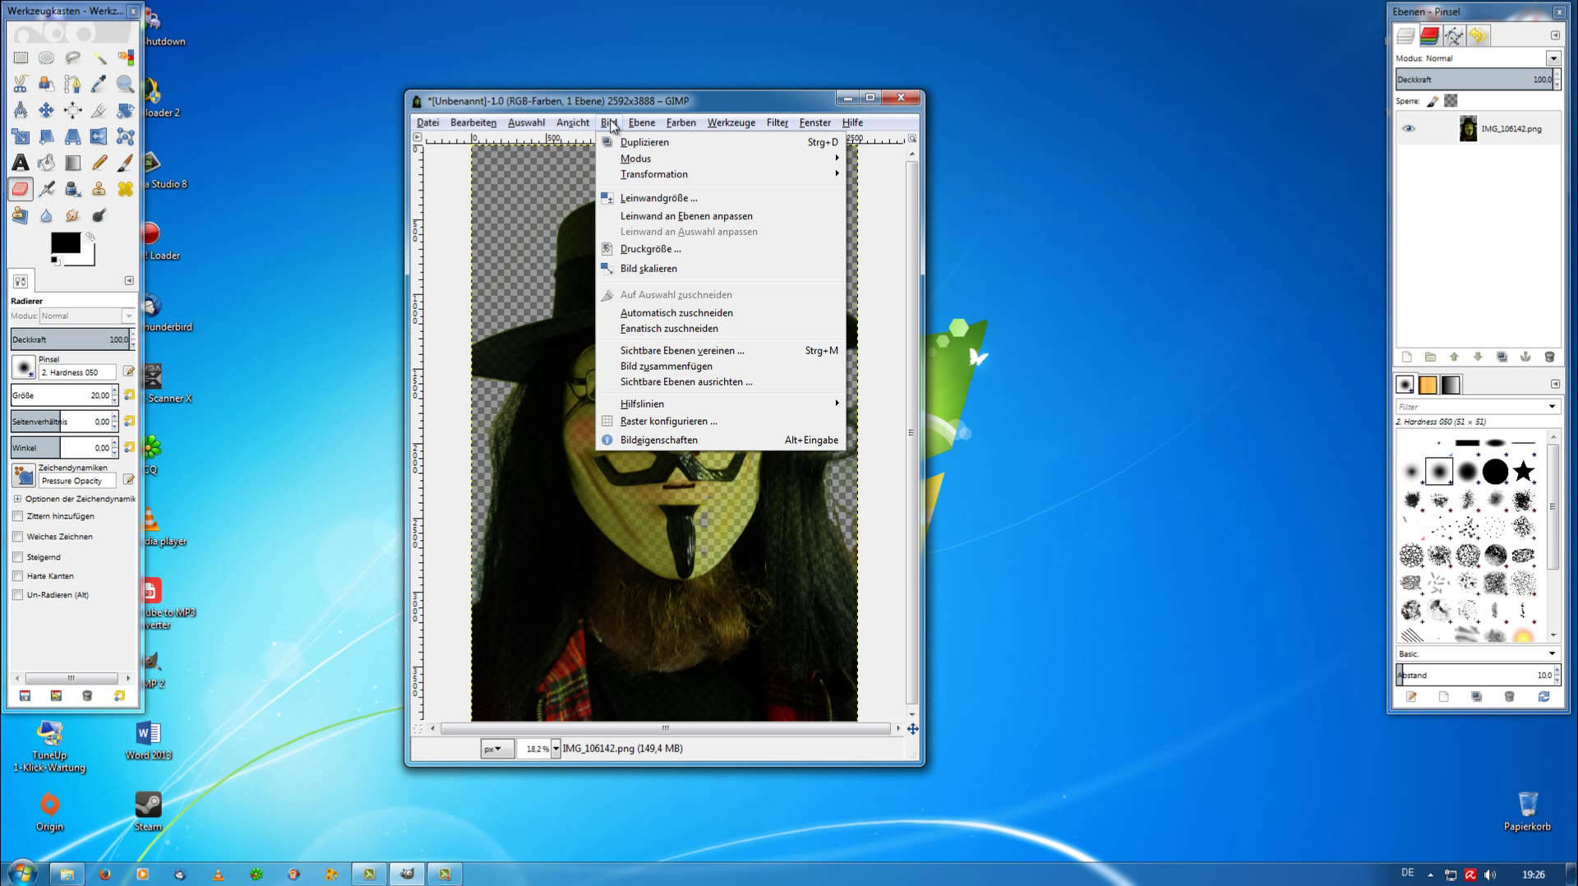
left_click(648, 268)
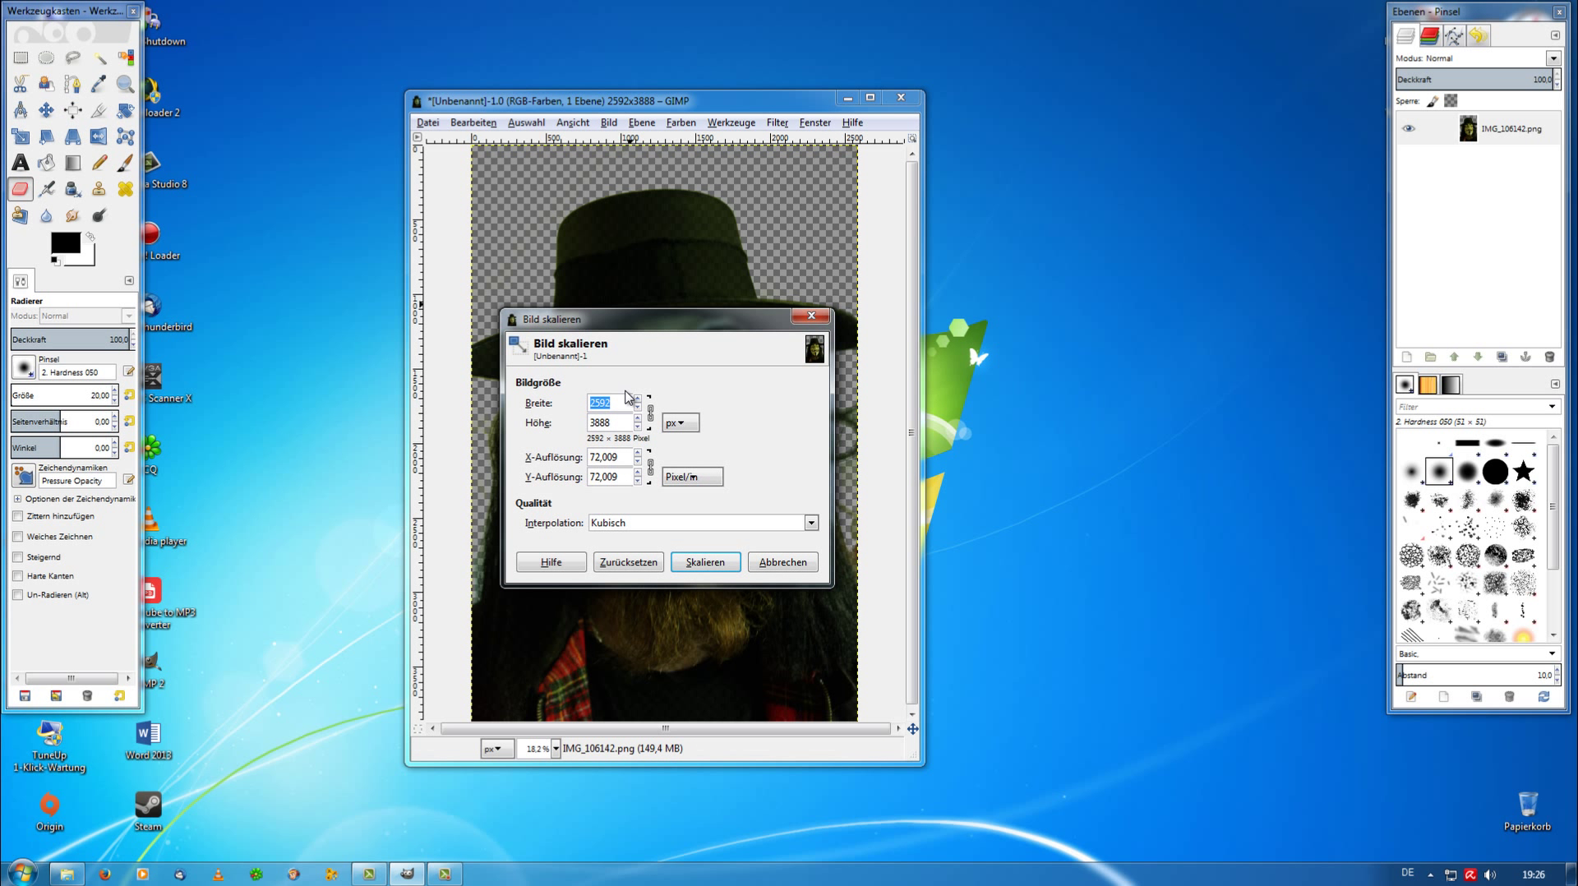
type("250")
left_click(618, 416)
left_click(705, 561)
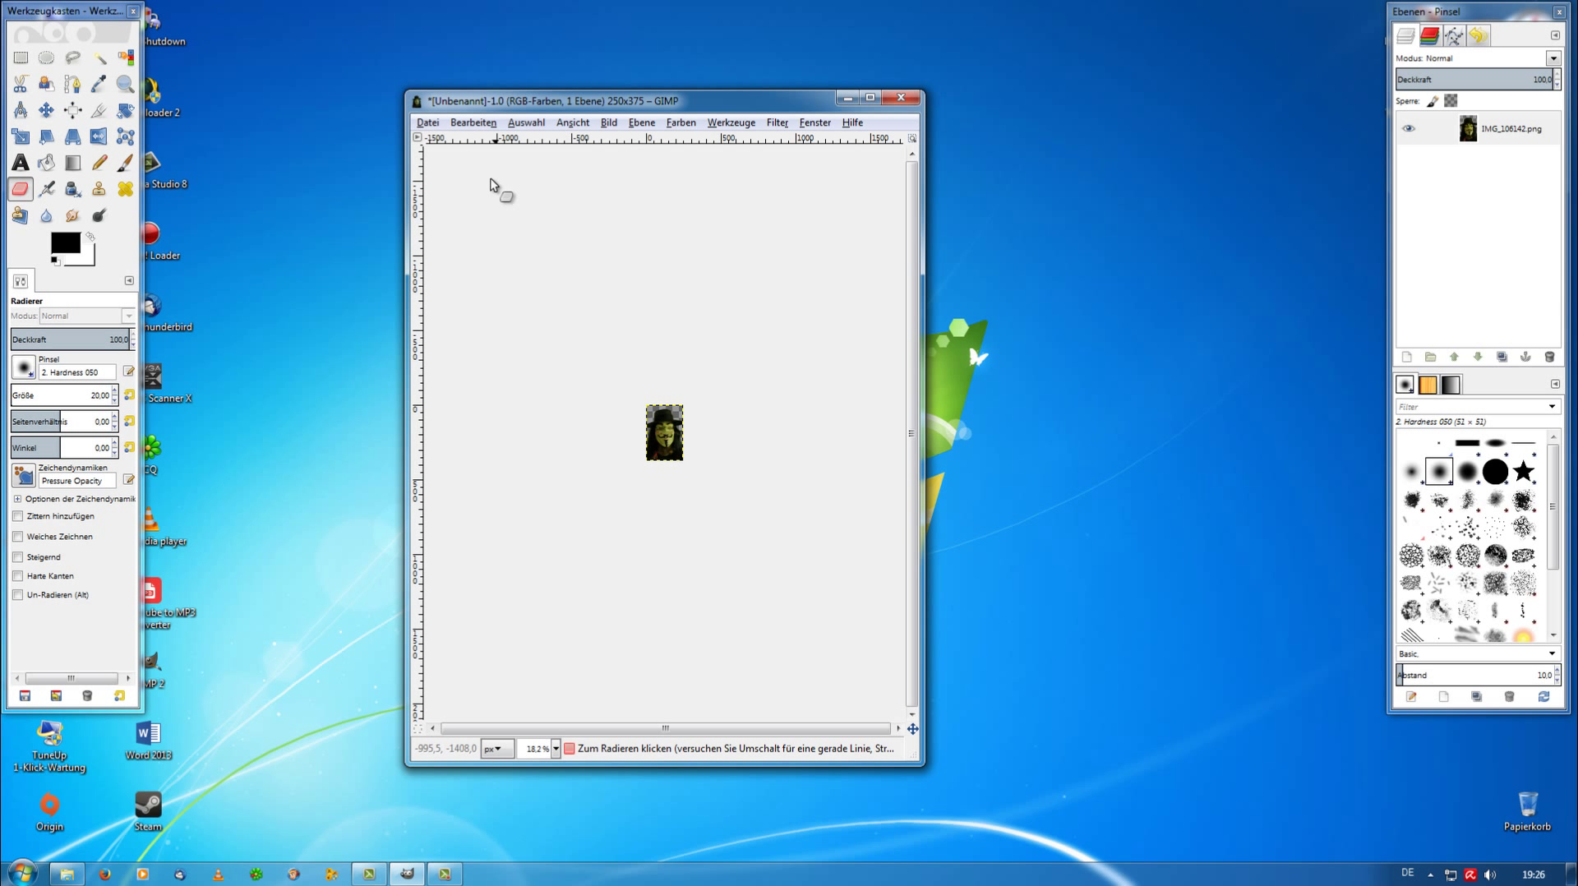
Step: Overwrite IMG_106143.png with the 250×375 version and close Windows Photo Viewer
left_click(431, 126)
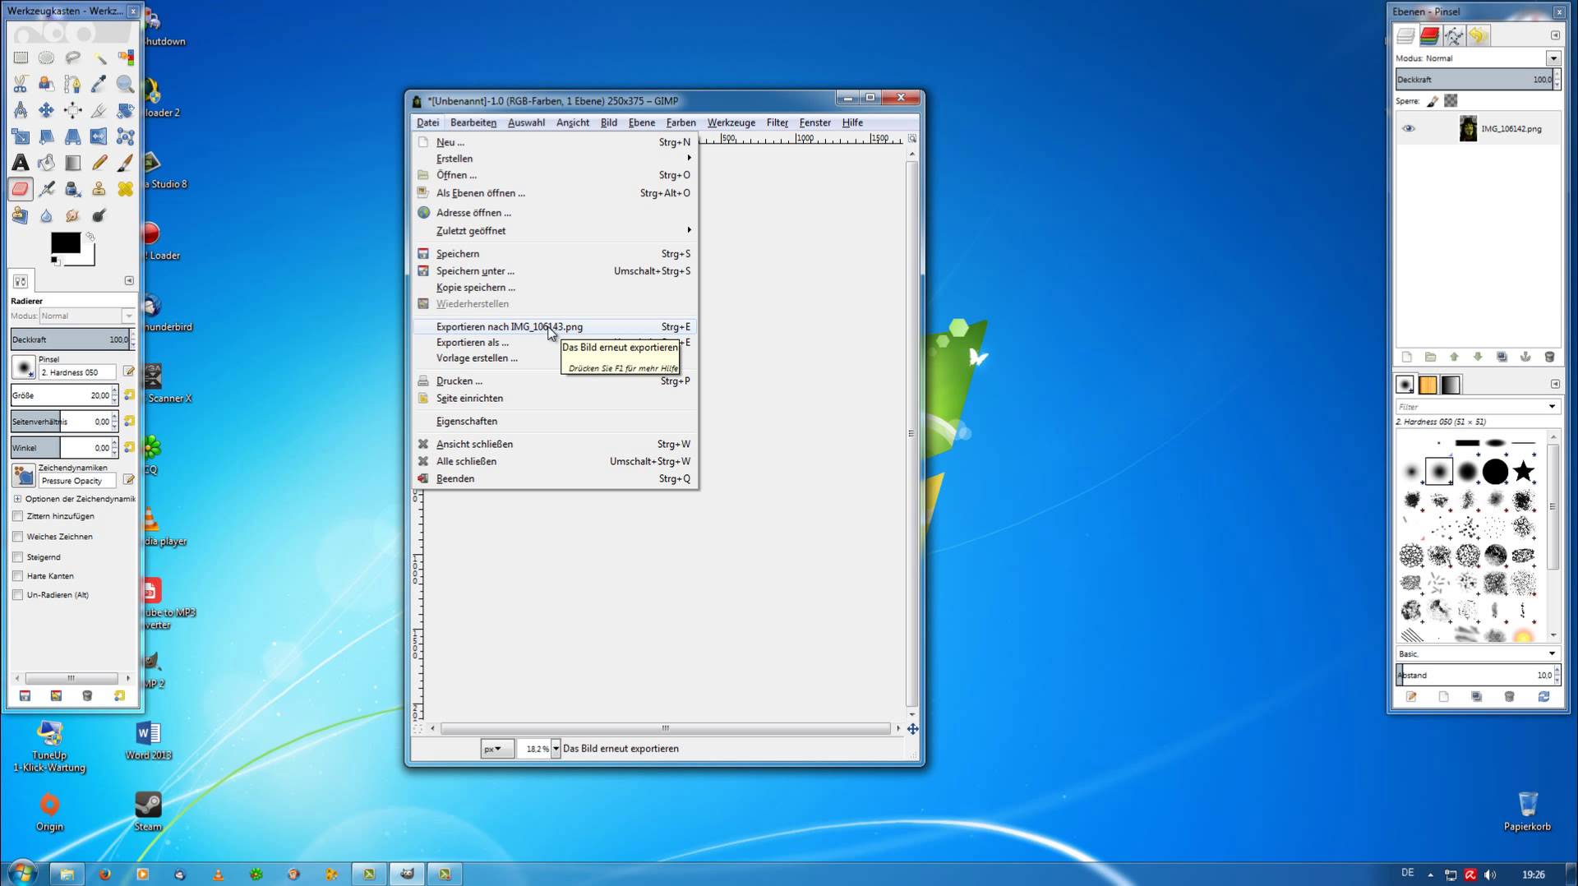
left_click(550, 329)
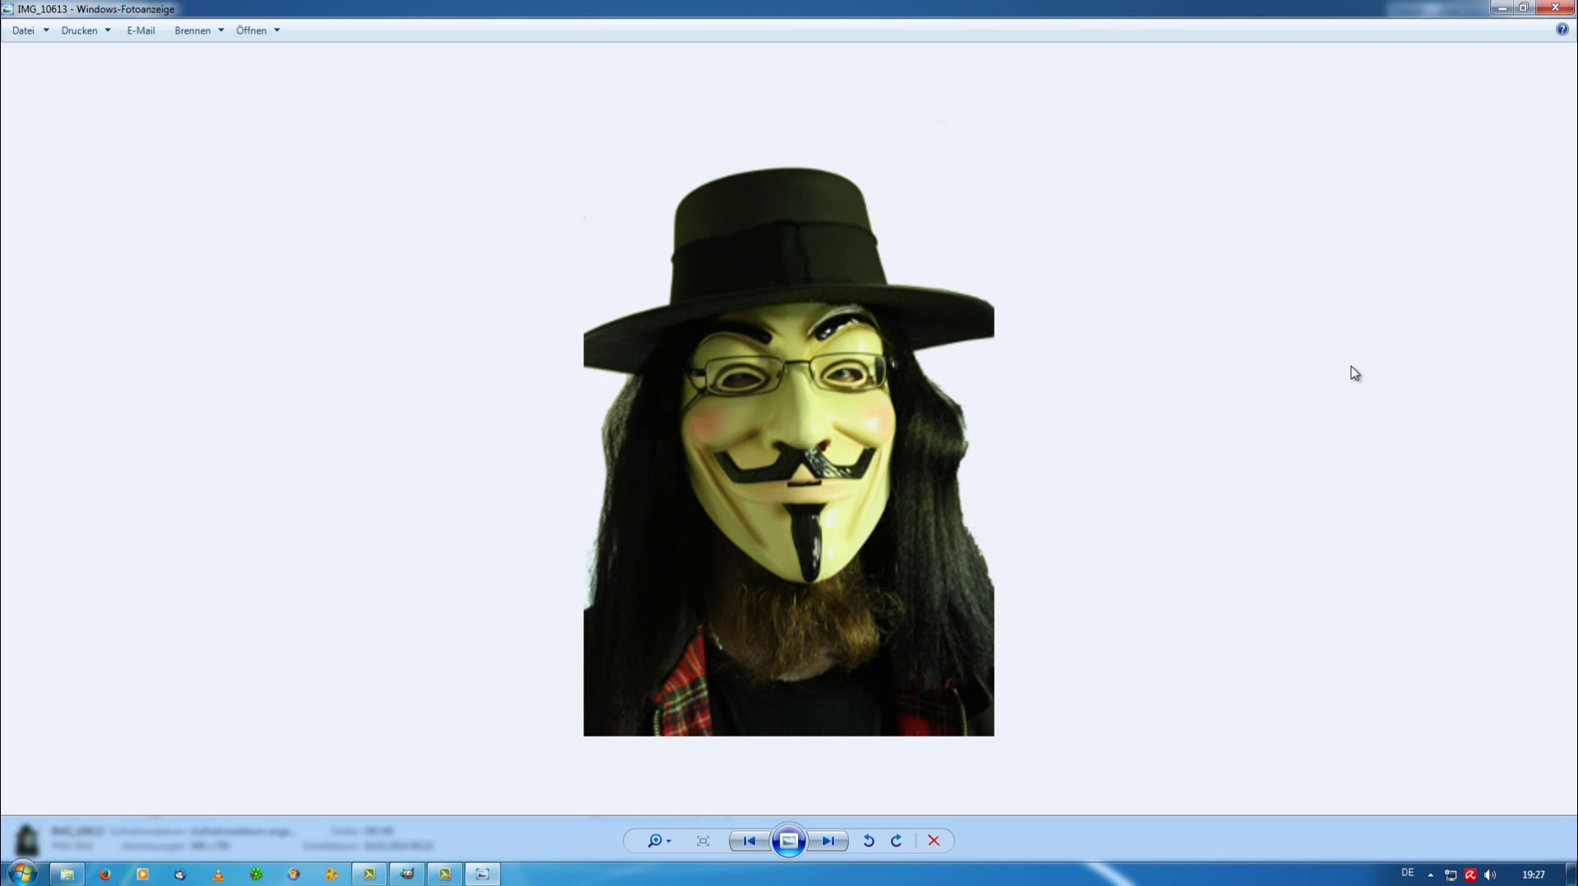
left_click(1566, 12)
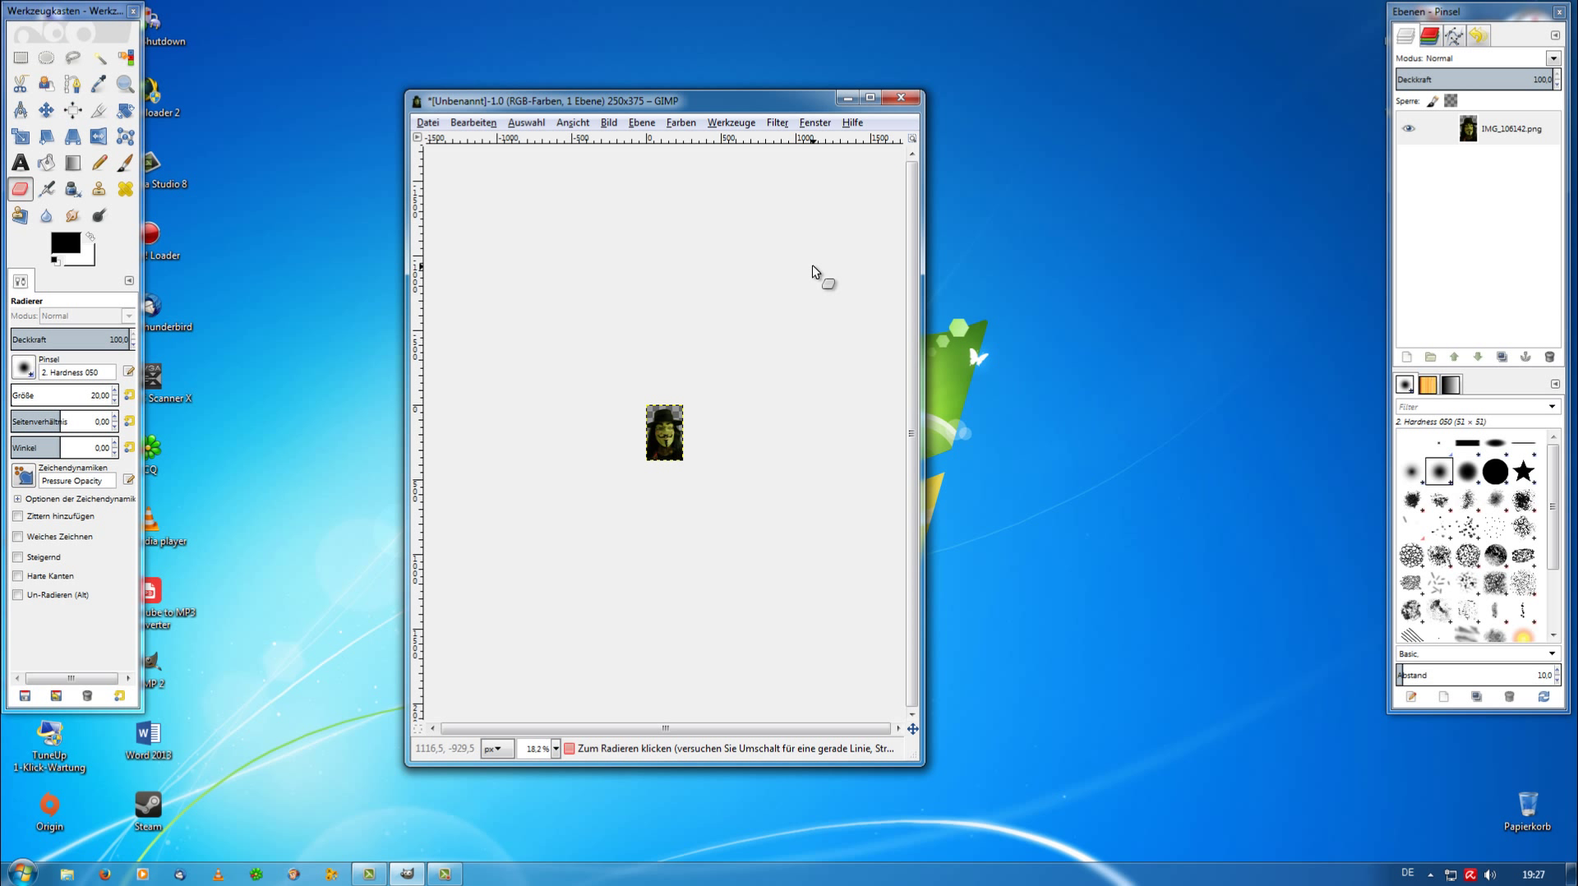